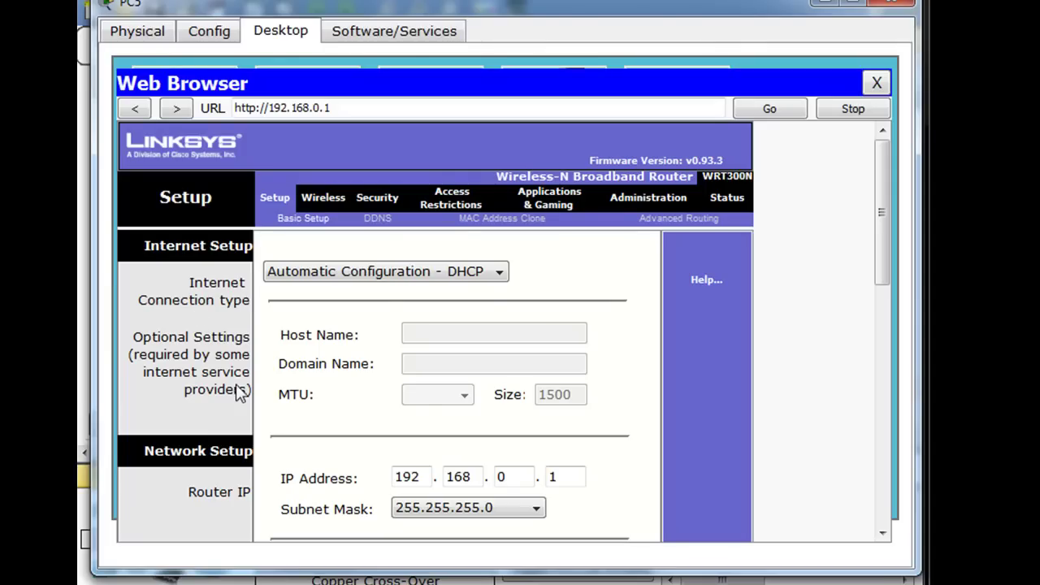
Step: Switch the WAN connection type to Static IP with internet IP 192.168.1.2
left_click(498, 275)
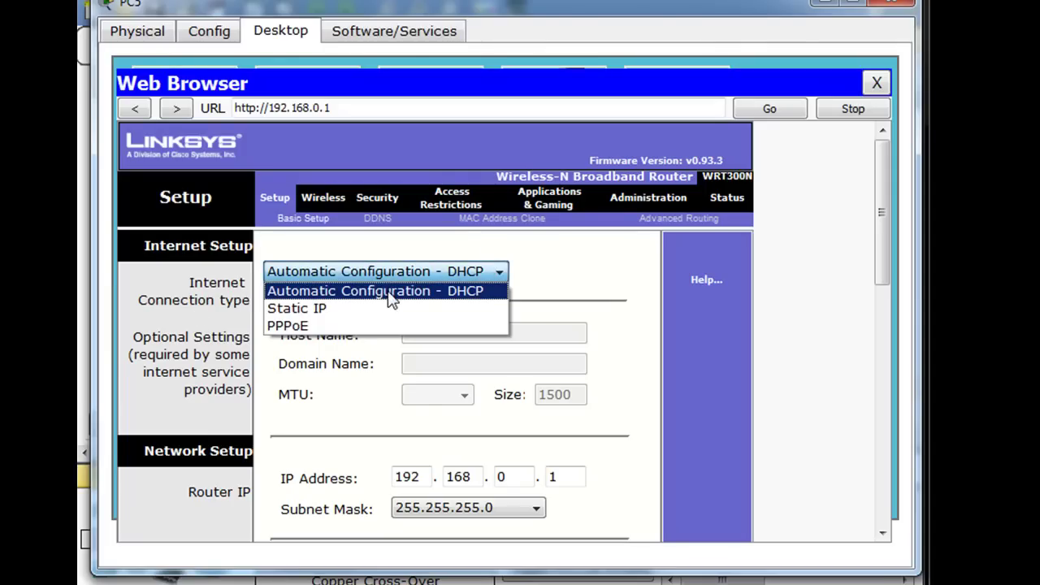
left_click(390, 308)
left_click_drag(437, 309, 392, 312)
type("192")
left_click_drag(499, 308, 452, 306)
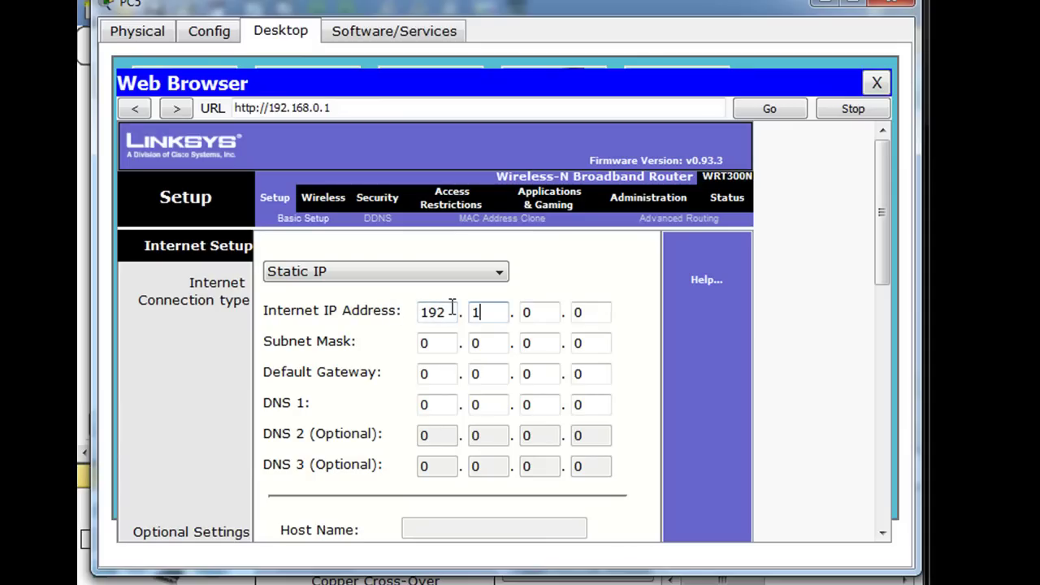
left_click_drag(557, 318, 448, 312)
type("1")
left_click_drag(596, 316, 530, 317)
type("2")
Step: Set the WAN subnet mask to 255.255.255.0
left_click_drag(450, 341, 394, 350)
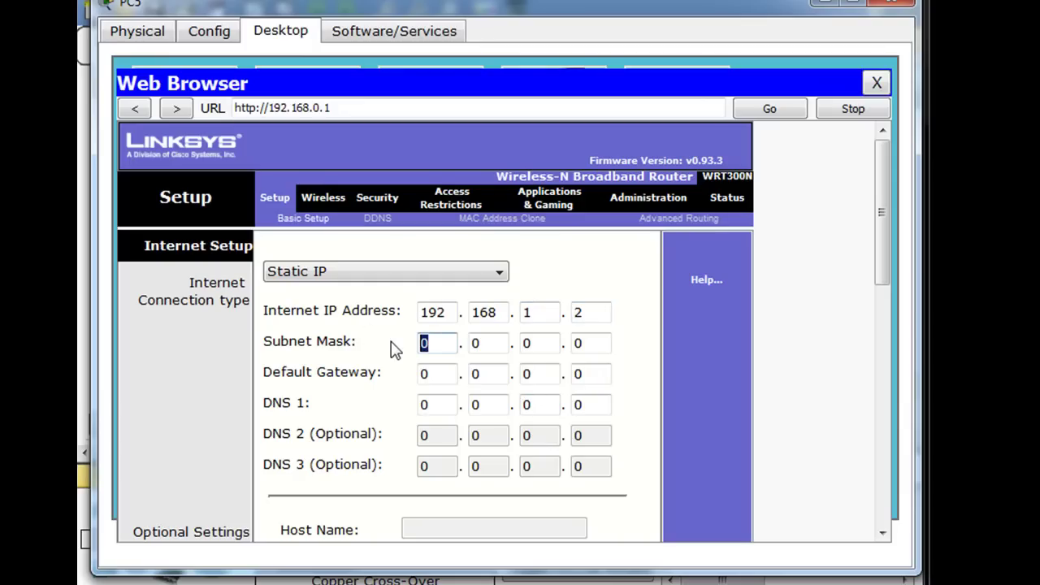
type("255")
key("Tab")
type("255")
key("Tab")
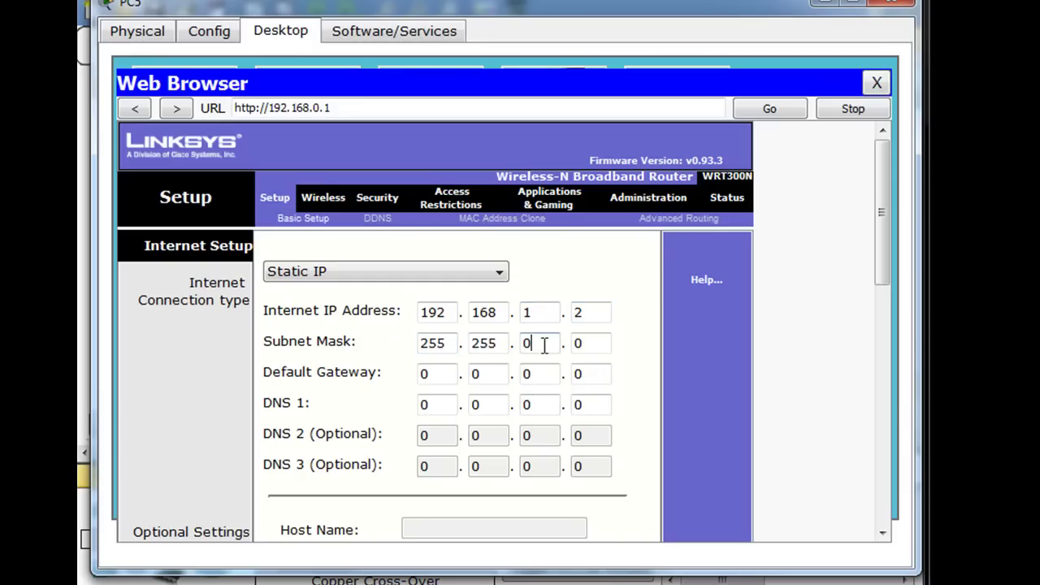
type("255")
Step: Set the default gateway to 192.168.1.1
left_click(431, 373)
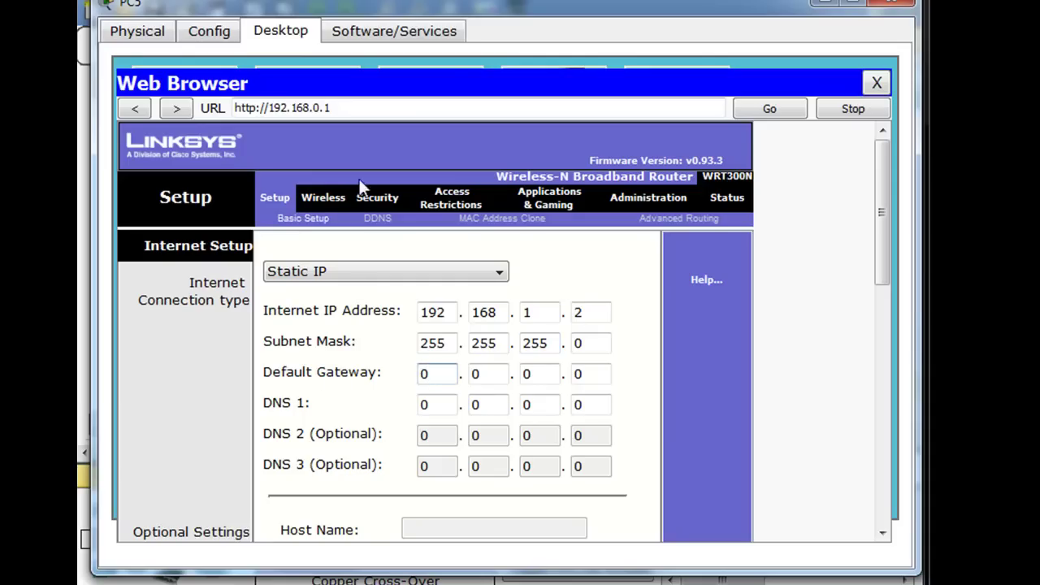
left_click_drag(430, 376, 406, 383)
key("Tab")
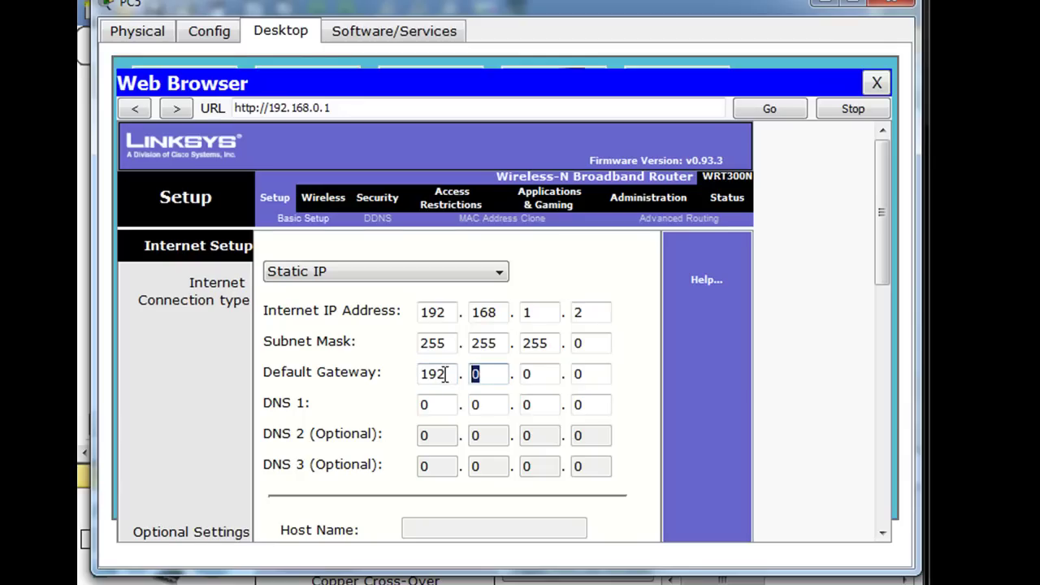
type("168")
key("Tab")
type("1")
key("Tab")
type("1")
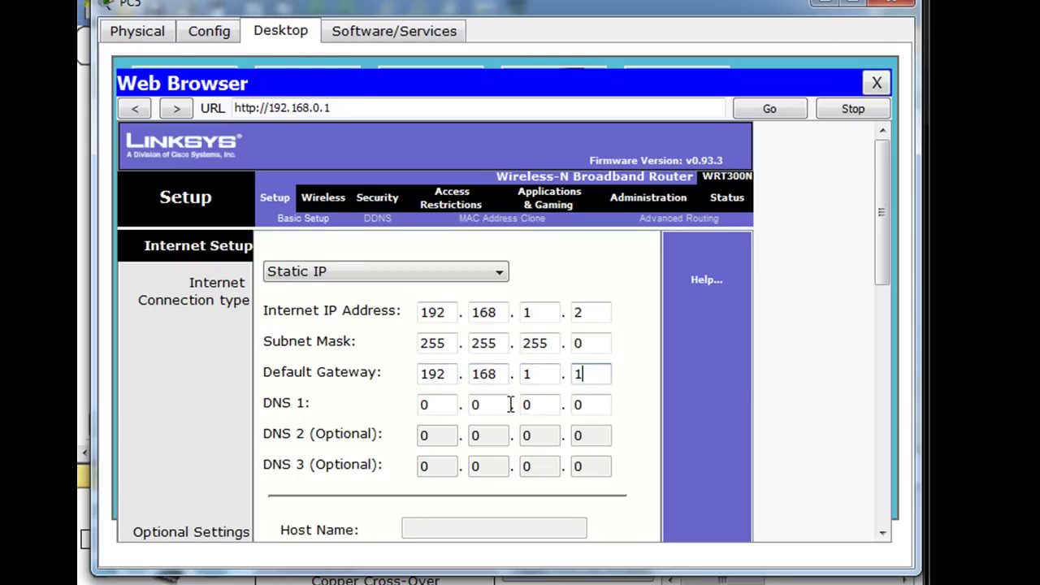
Step: Set DNS 1 to 192.168.1.1
key("Tab")
type("192")
key("Tab")
type("168")
key("Tab")
type("1")
key("Tab")
type("1")
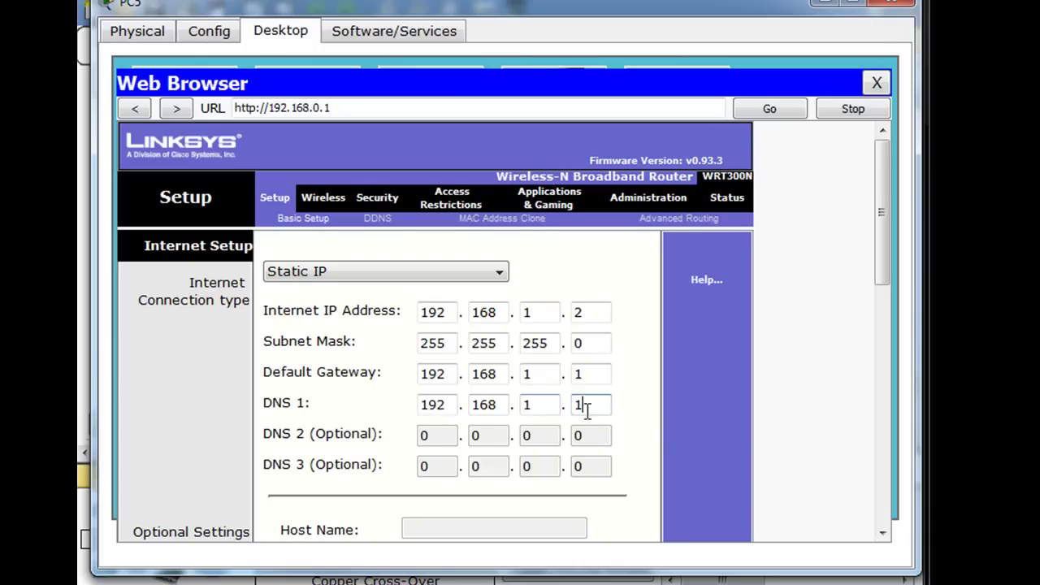
left_click_drag(881, 248, 878, 347)
left_click_drag(876, 445, 859, 548)
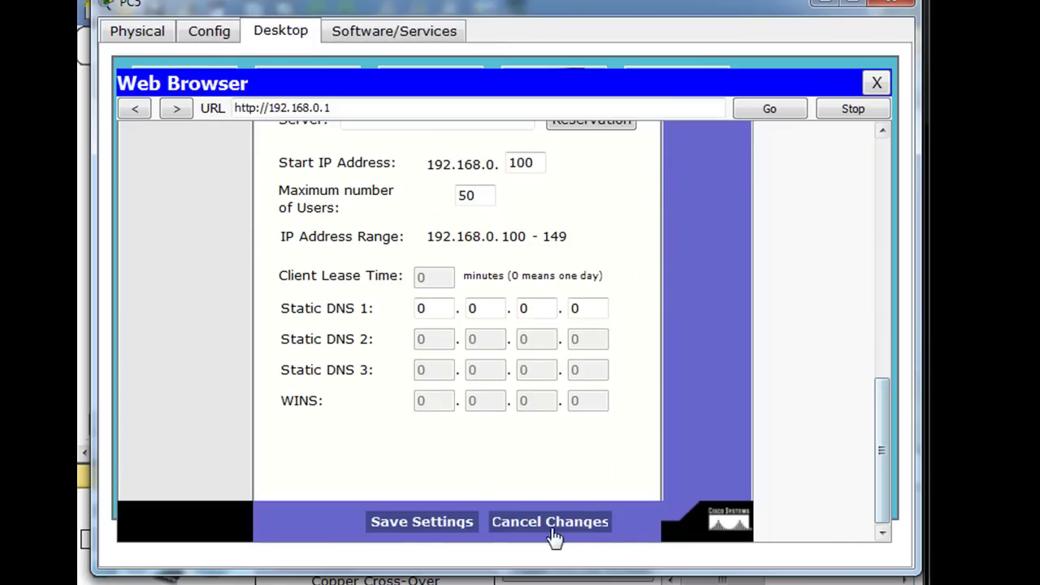
Step: Save Settings, then Continue from the success page back to router setup
left_click(421, 524)
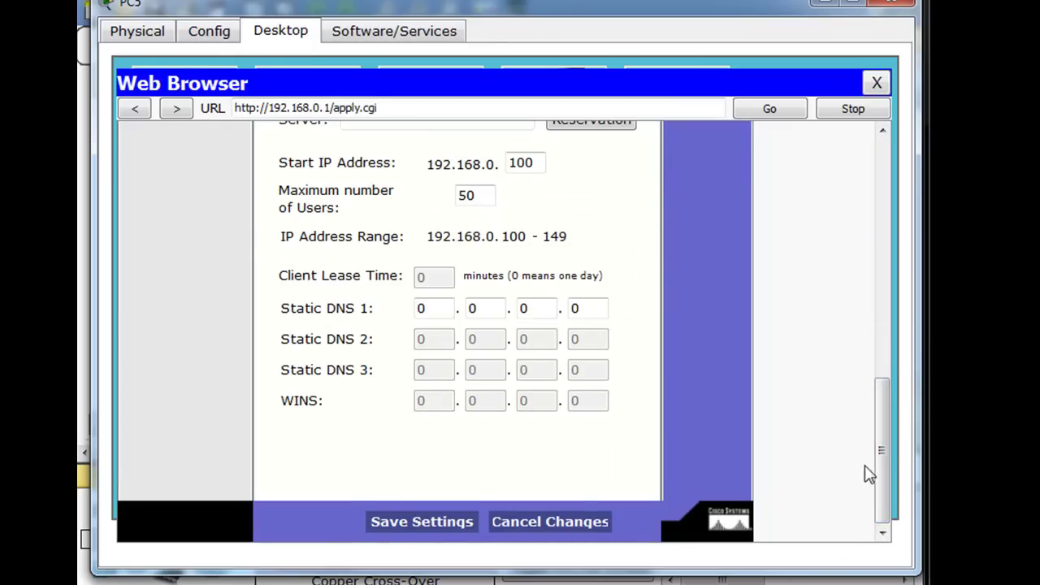
left_click_drag(885, 483, 859, 239)
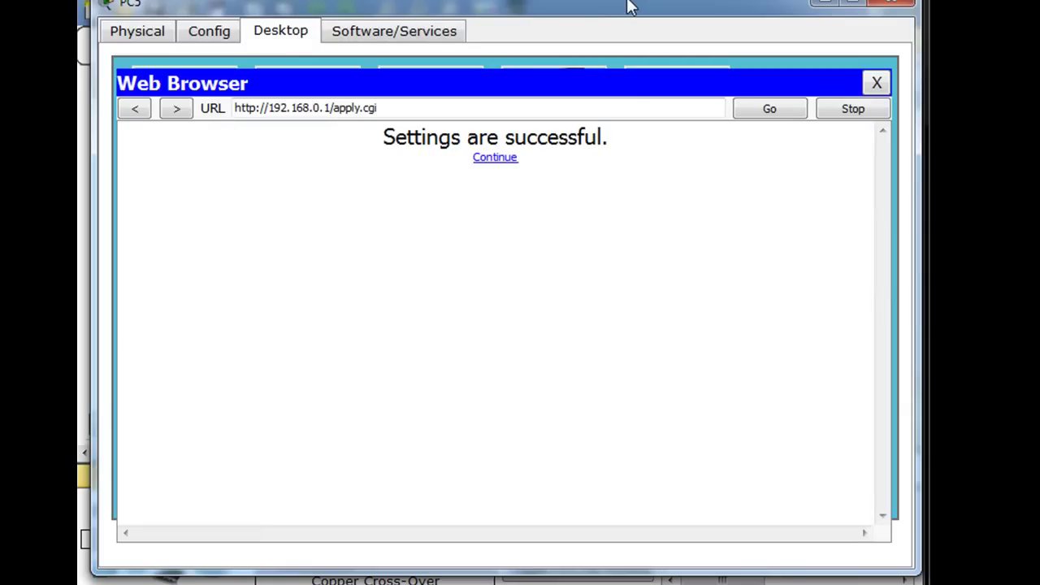
left_click(493, 158)
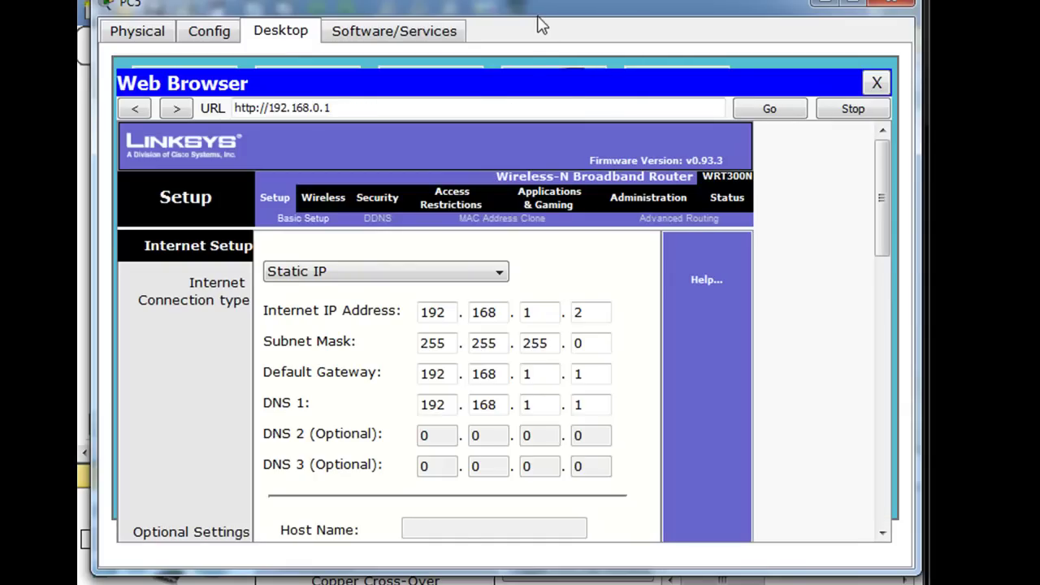
left_click_drag(540, 5, 502, 453)
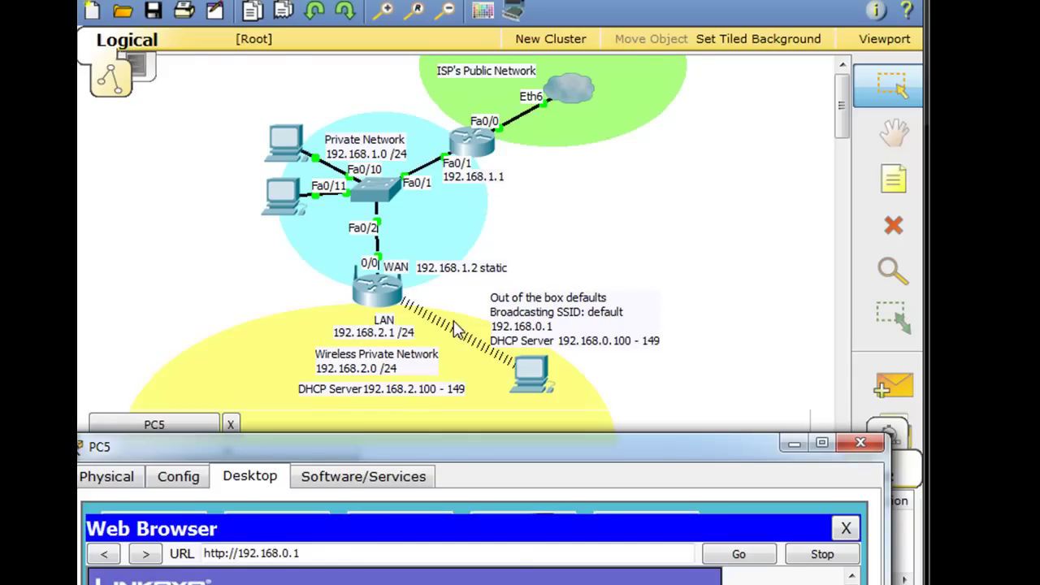
left_click_drag(467, 458, 493, 12)
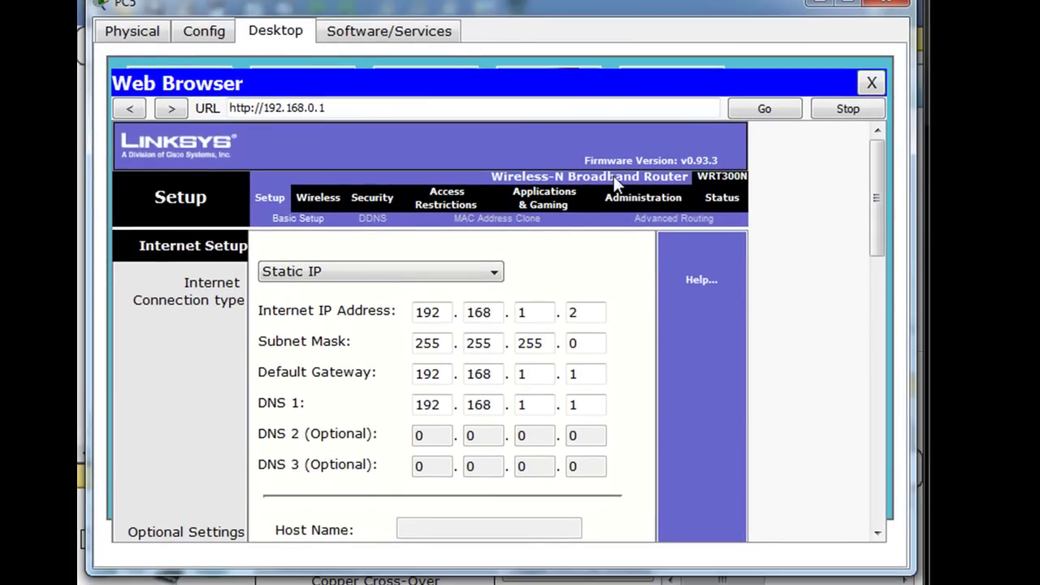
left_click_drag(878, 163, 868, 315)
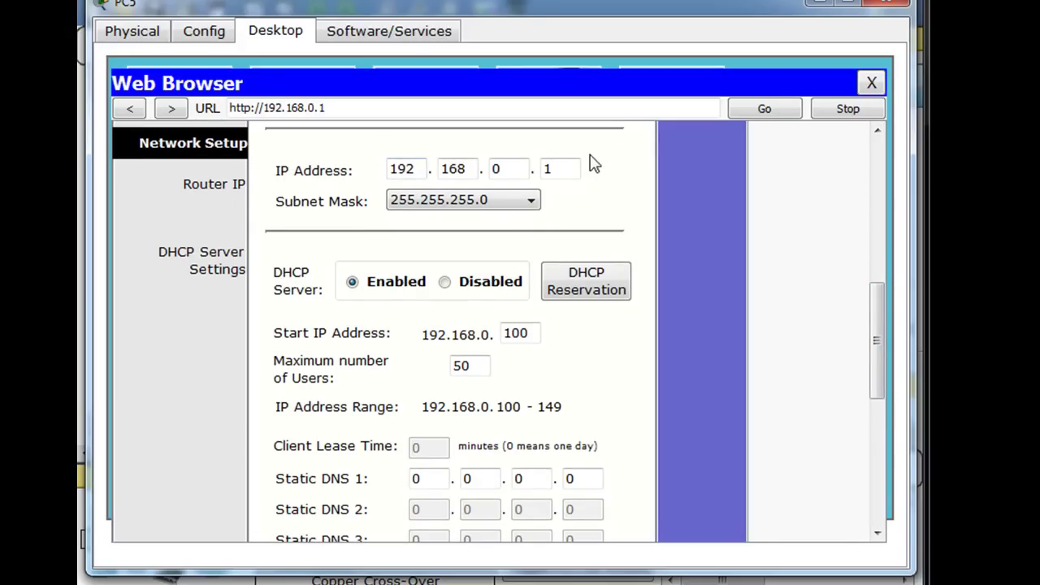
Step: Change the router LAN IP to 192.168.2.1, keep DHCP start at 100, and save
double_click(514, 168)
type("2")
scroll(885, 317, "down", 2)
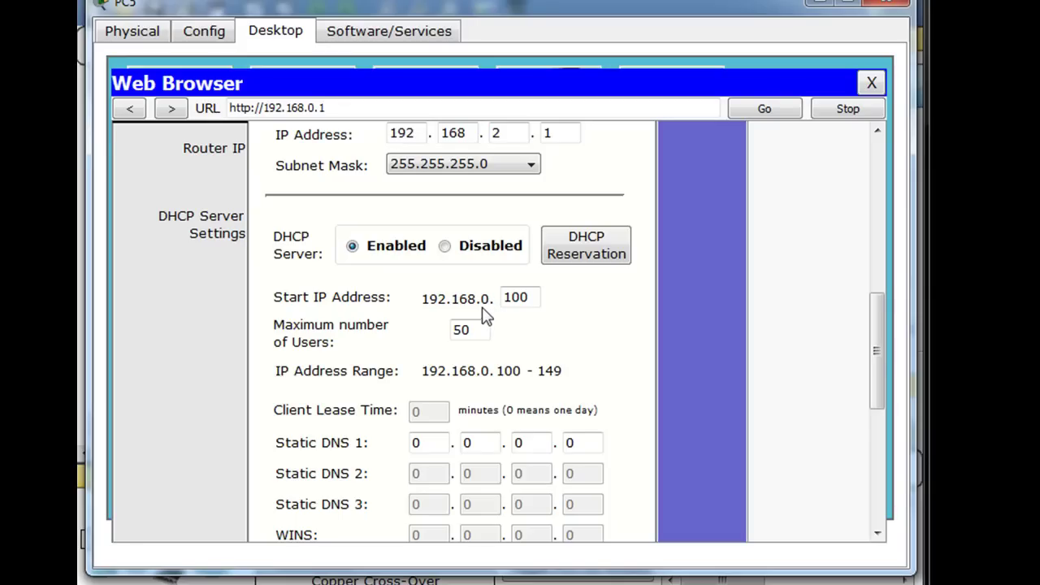
double_click(534, 298)
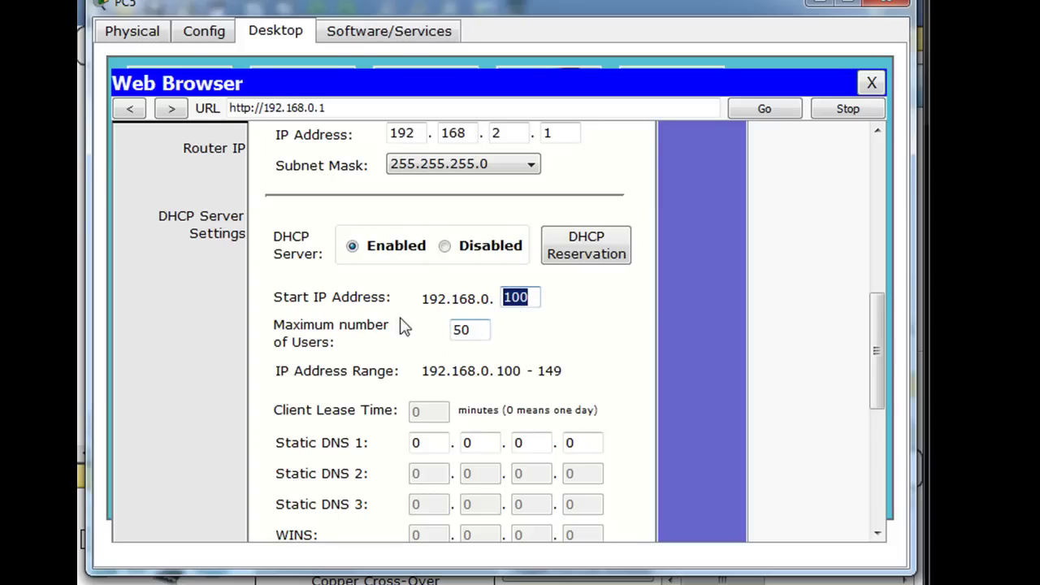
left_click(493, 317)
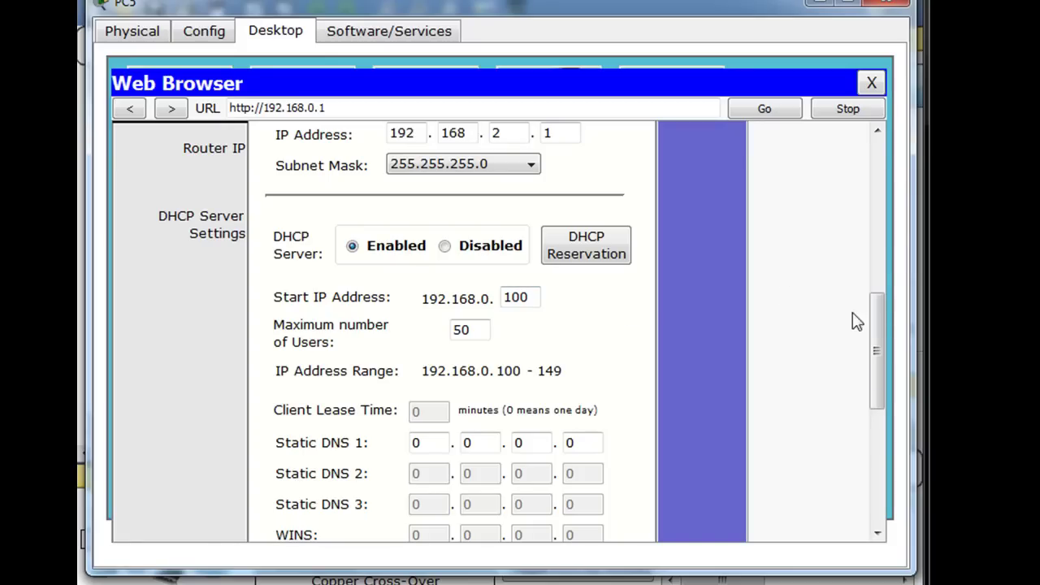
left_click_drag(880, 309, 863, 444)
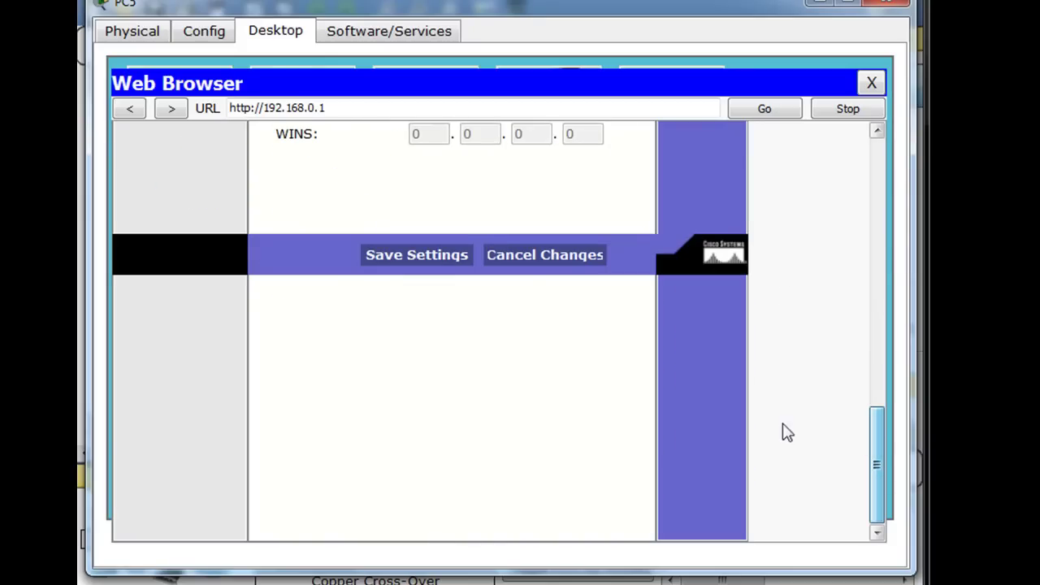
left_click(395, 266)
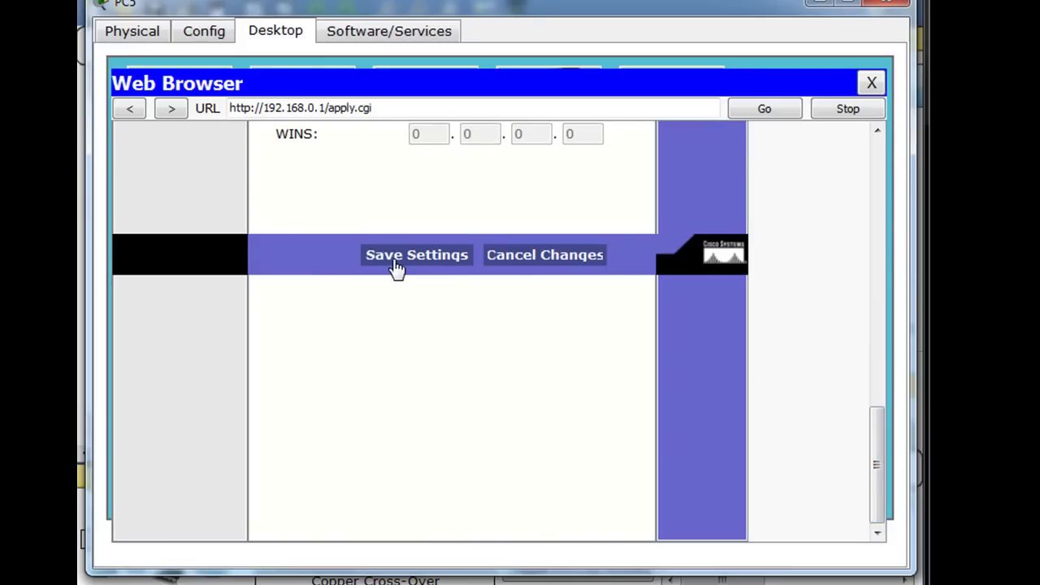
left_click_drag(881, 448, 864, 166)
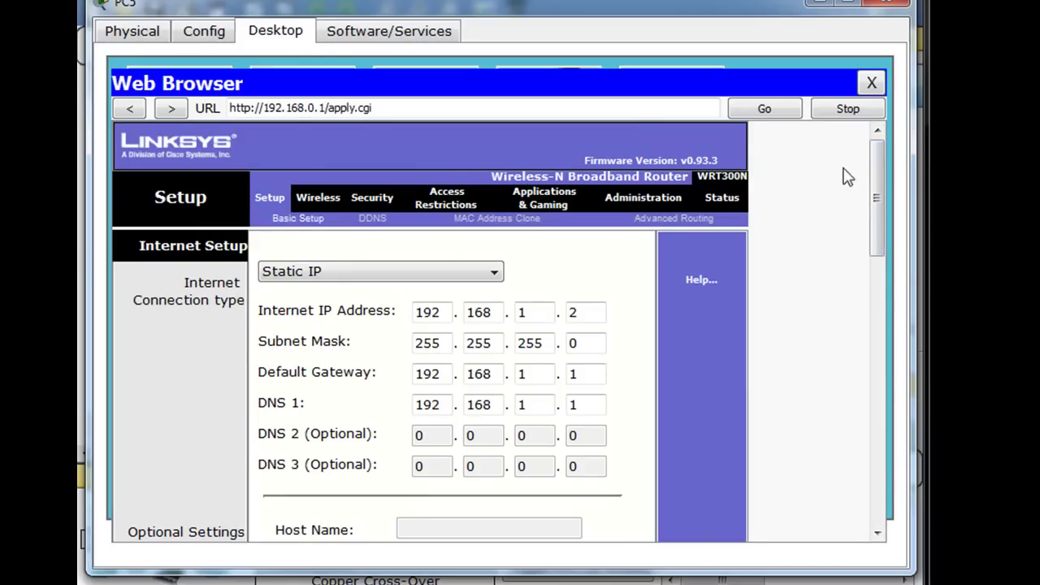
left_click_drag(877, 188, 868, 287)
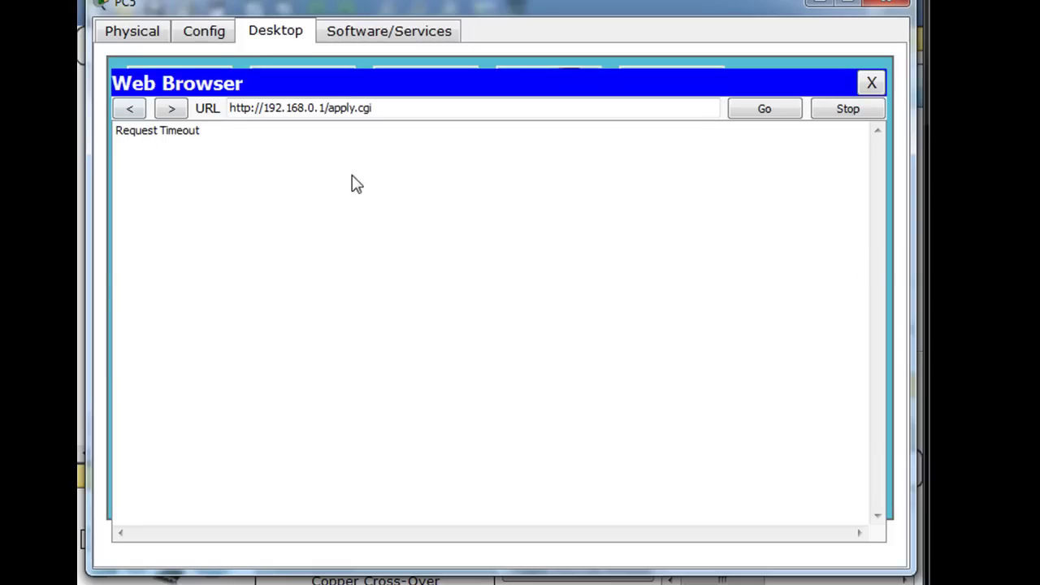
left_click(418, 108)
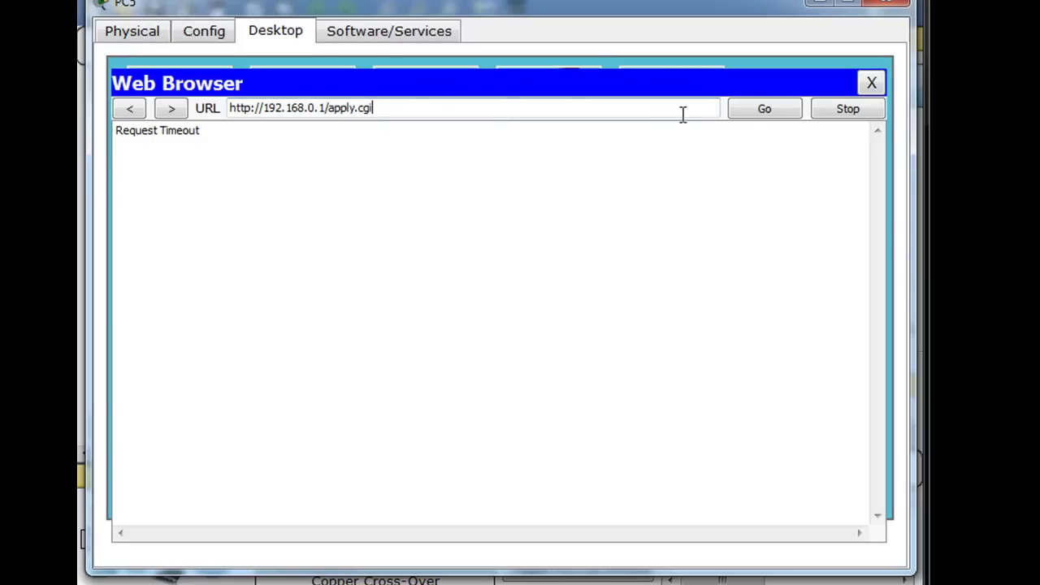
left_click(764, 110)
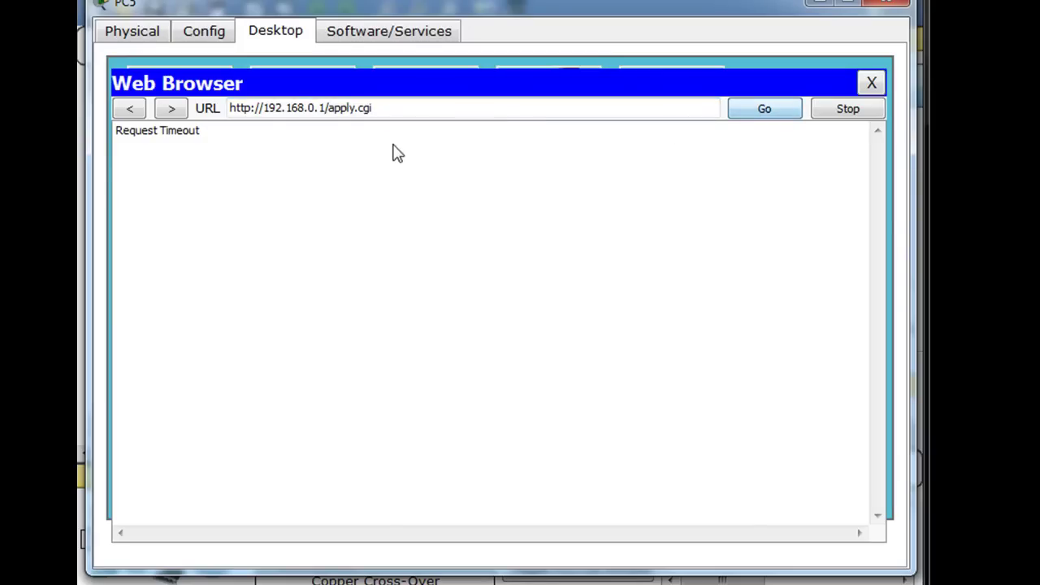
left_click(235, 114)
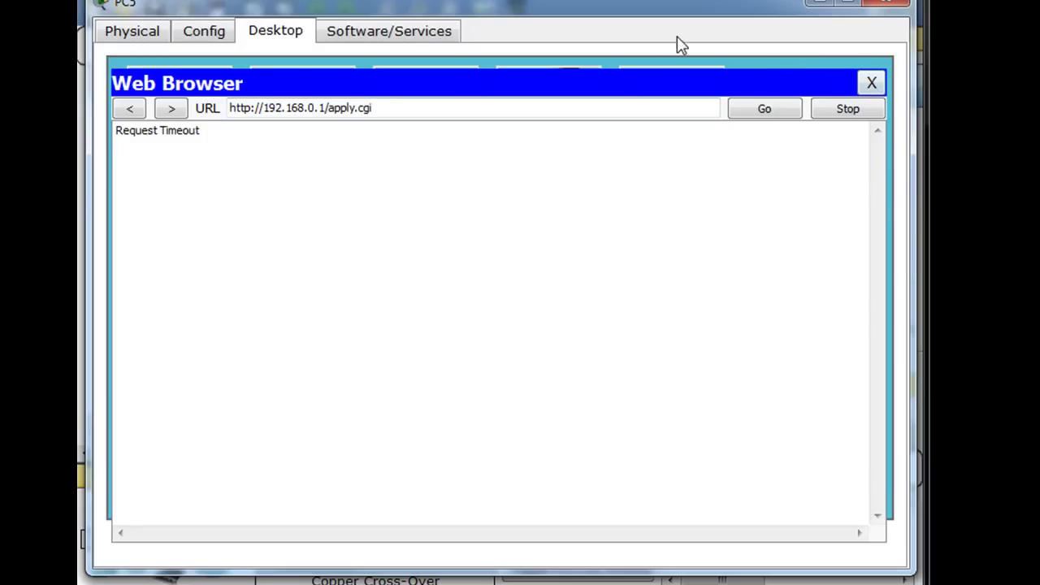
Step: Close PC5's web browser and briefly view the topology behind its window
left_click(872, 84)
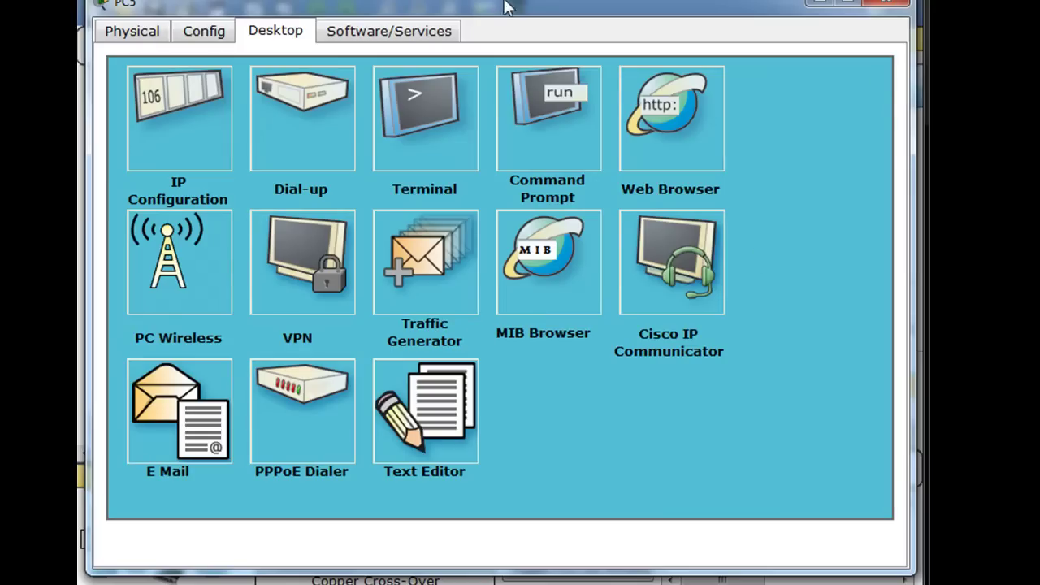
left_click_drag(504, 17, 410, 468)
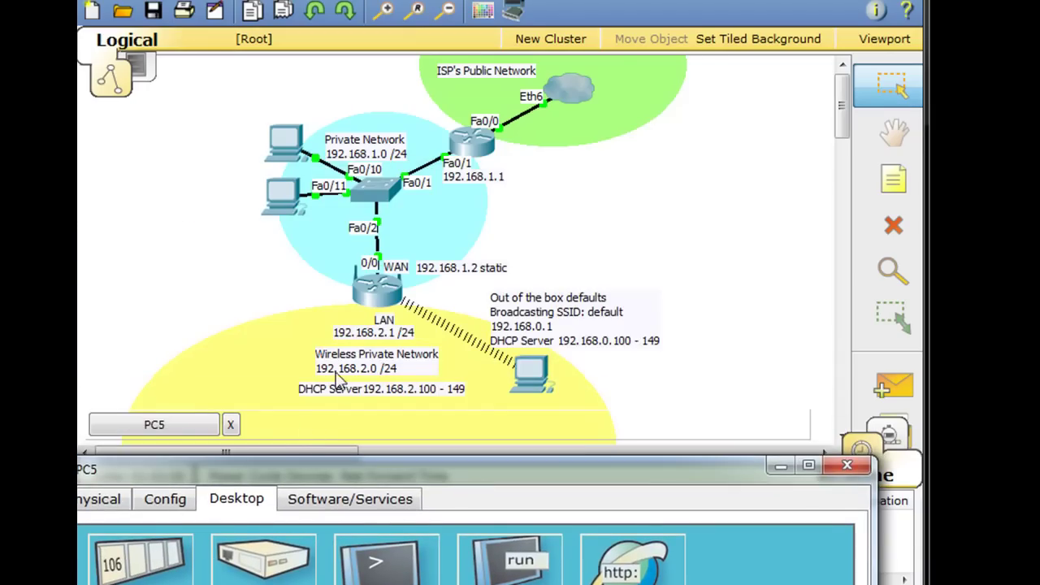
left_click_drag(476, 476, 520, 8)
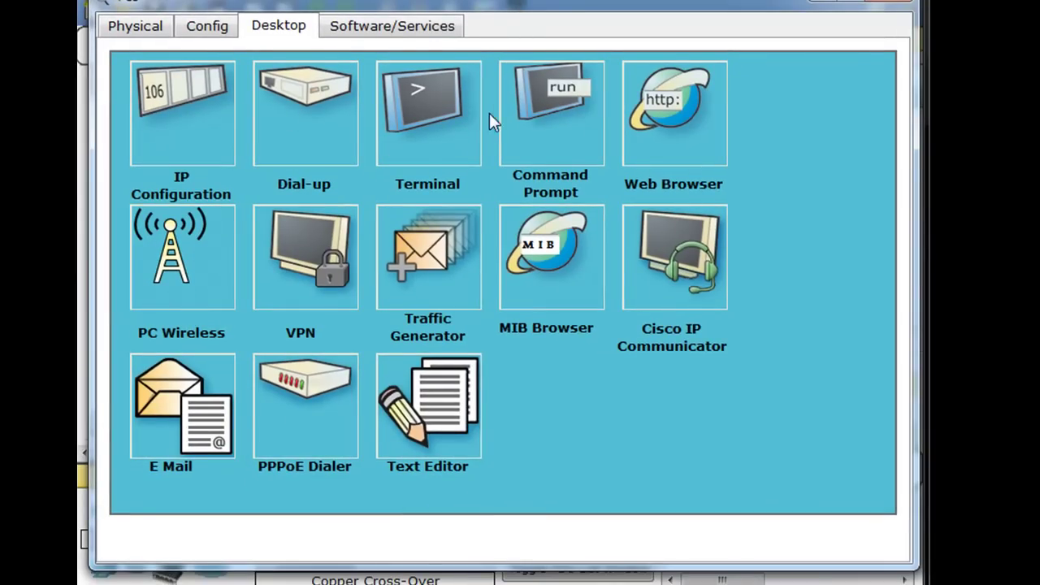
Step: Run ipconfig on PC5, confirming 192.168.2.100 with gateway 192.168.2.1, then close it
left_click(523, 98)
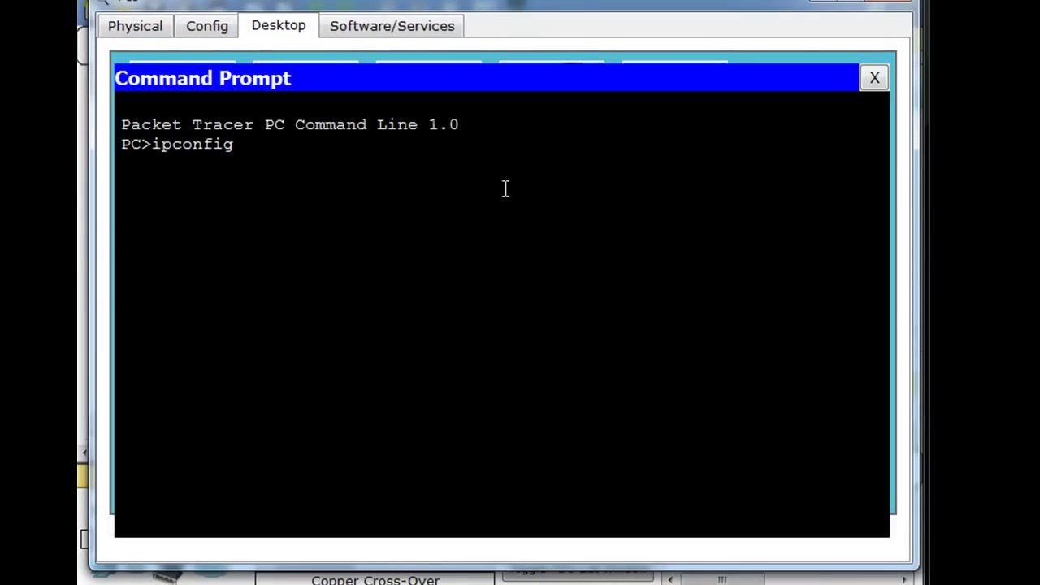
key("Return")
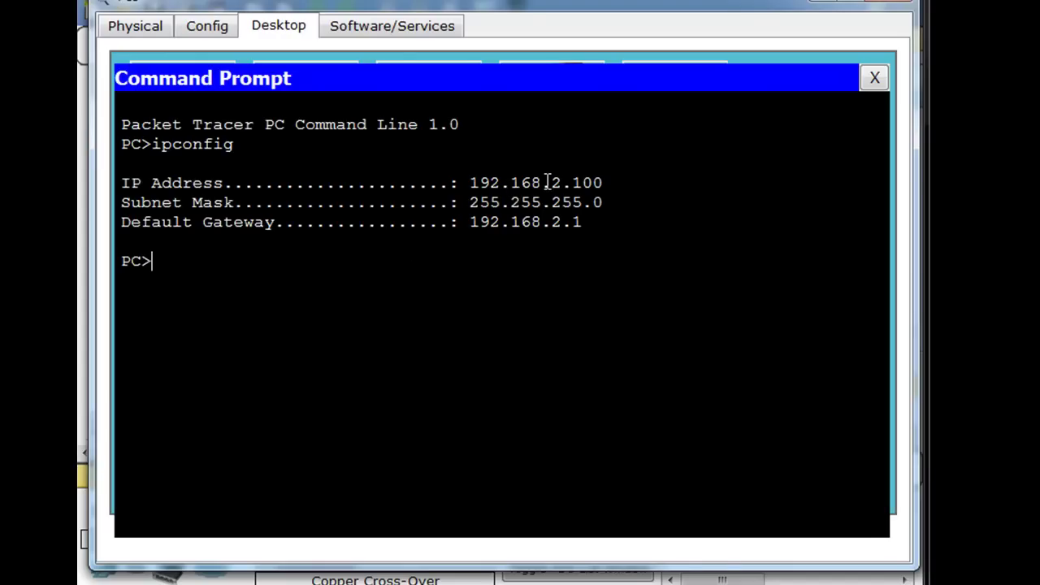
left_click_drag(546, 182, 632, 184)
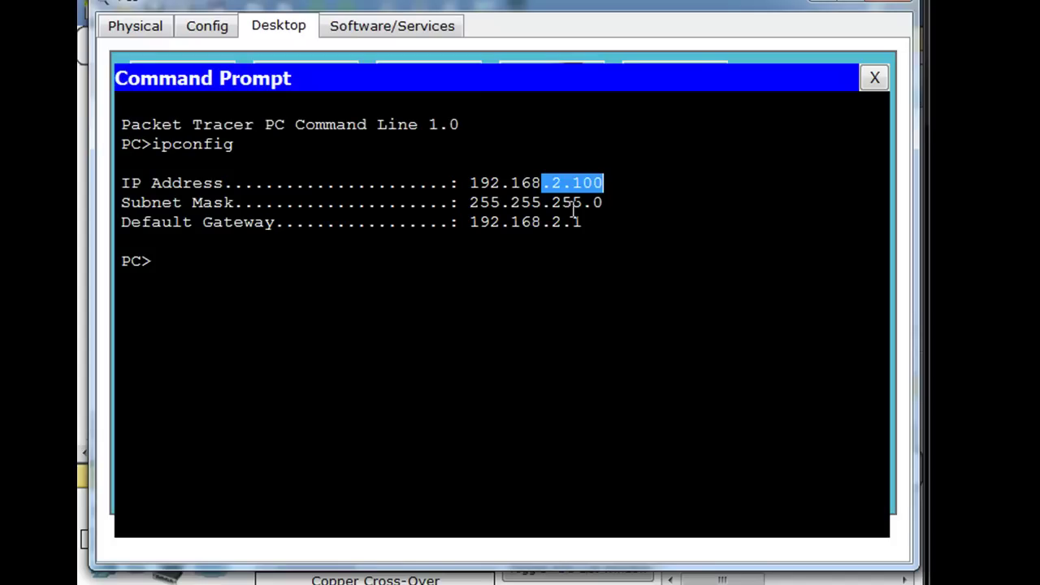
left_click(874, 81)
left_click(722, 108)
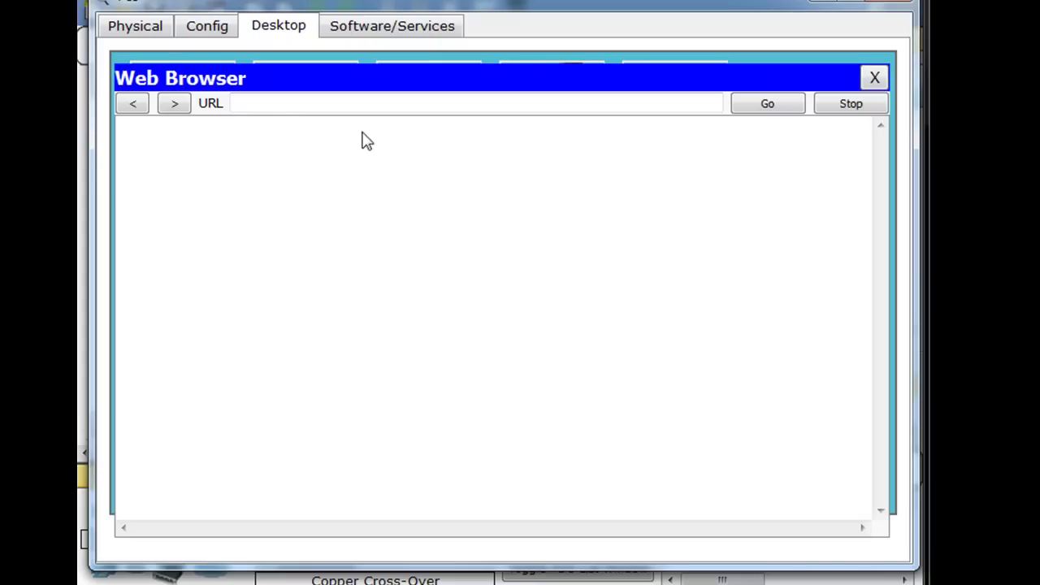
Step: Browse PC5 to 192.168.2.1 and log in with the router's user name and password
left_click(284, 103)
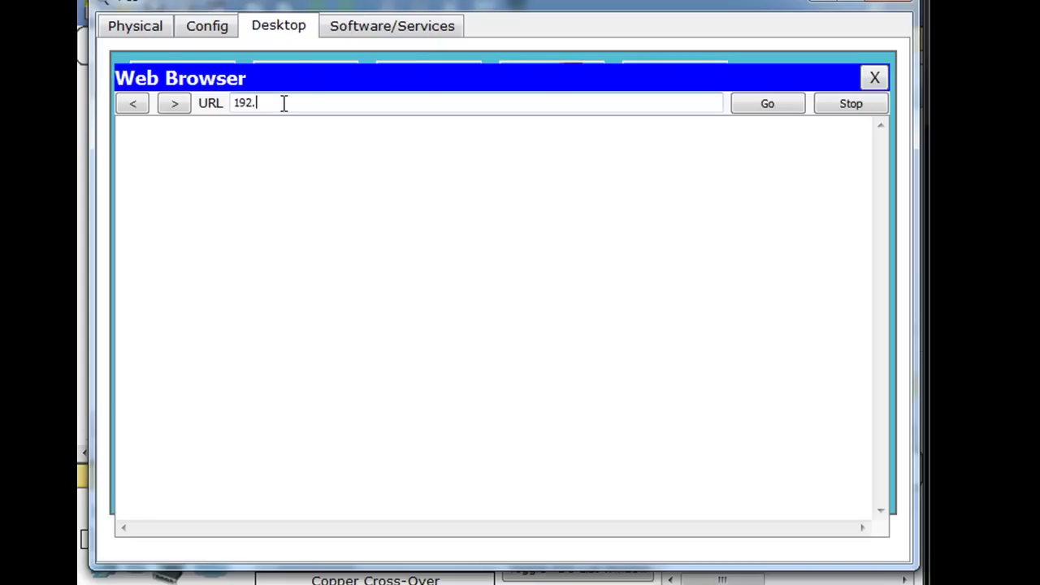
type("192.168.2.1")
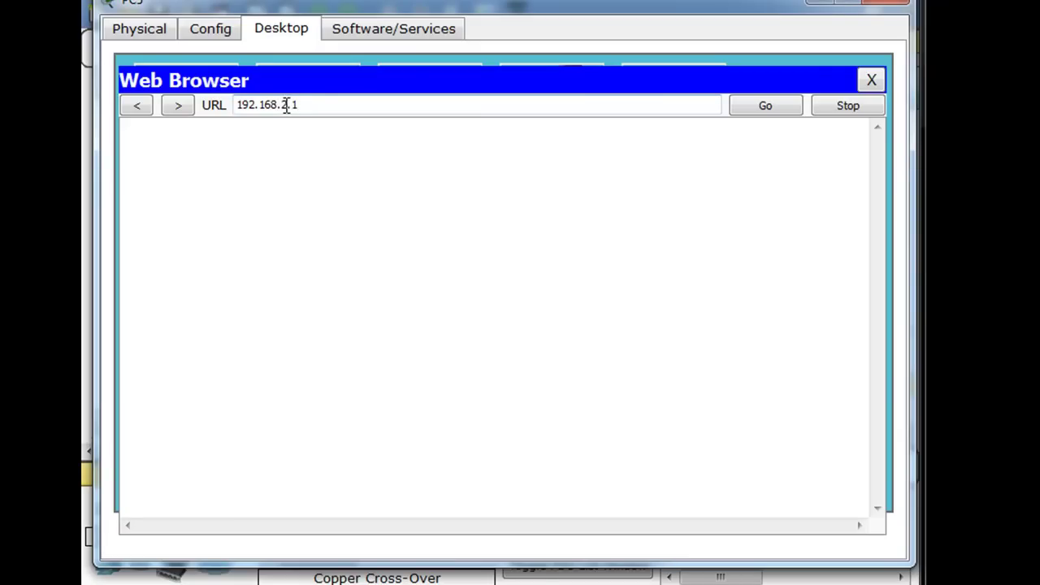
key("Return")
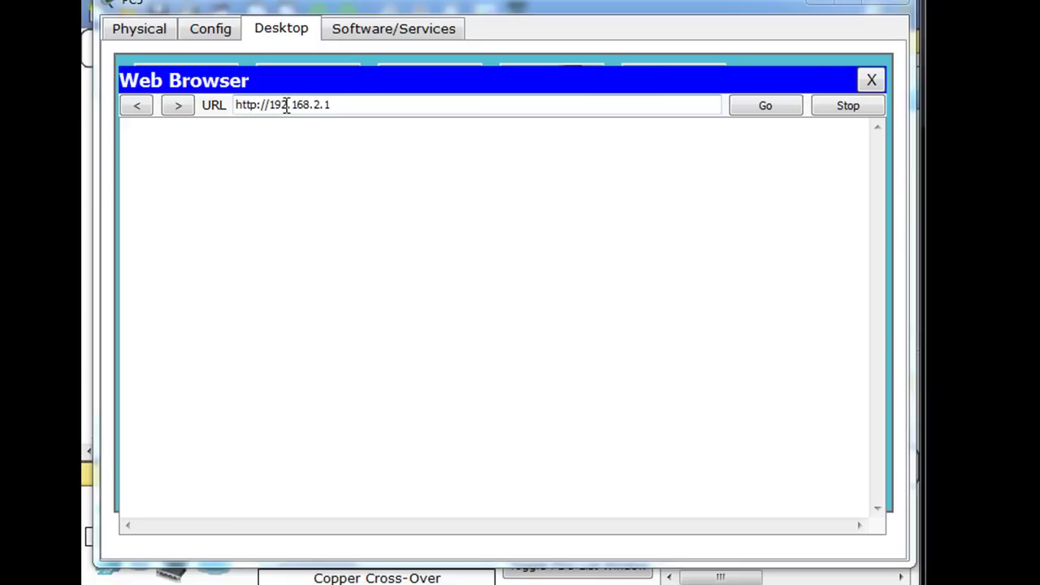
type("admin")
left_click(425, 280)
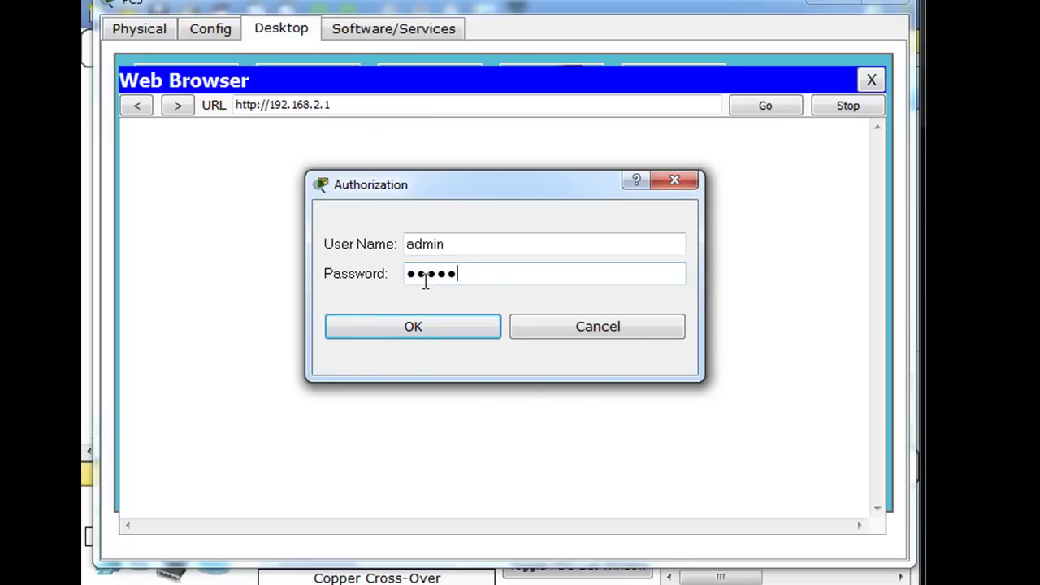
key("Return")
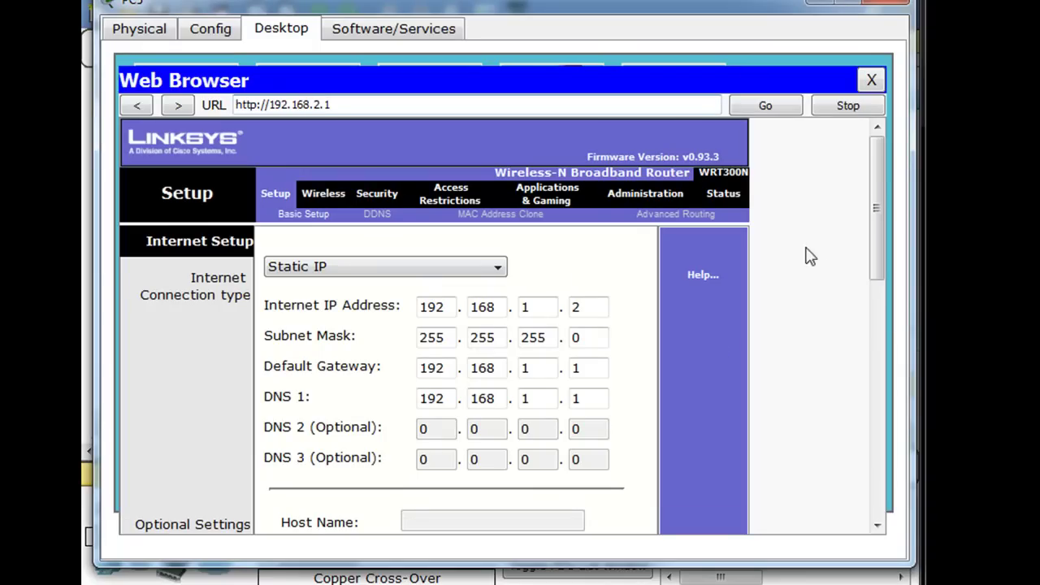
Step: Scroll the router page to confirm LAN 192.168.2.1 and DHCP range 192.168.2.100–149
left_click_drag(880, 178, 868, 344)
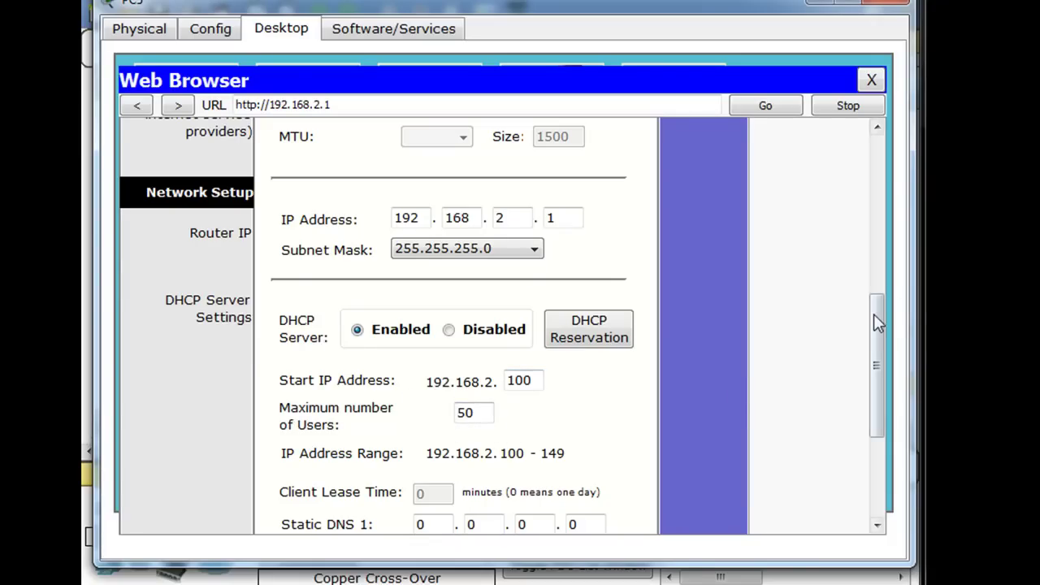
scroll(875, 325, "down", 3)
left_click_drag(877, 382, 859, 174)
Step: Move PC5's window aside, shift the defaults note right, and select its first line
left_click_drag(640, 7, 601, 462)
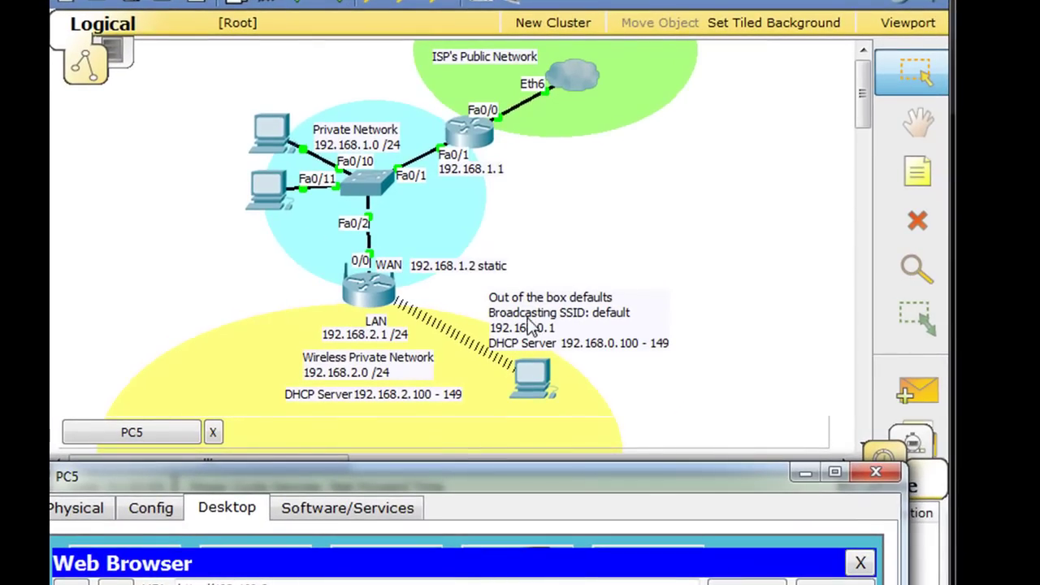
left_click(532, 325)
left_click_drag(532, 325, 591, 321)
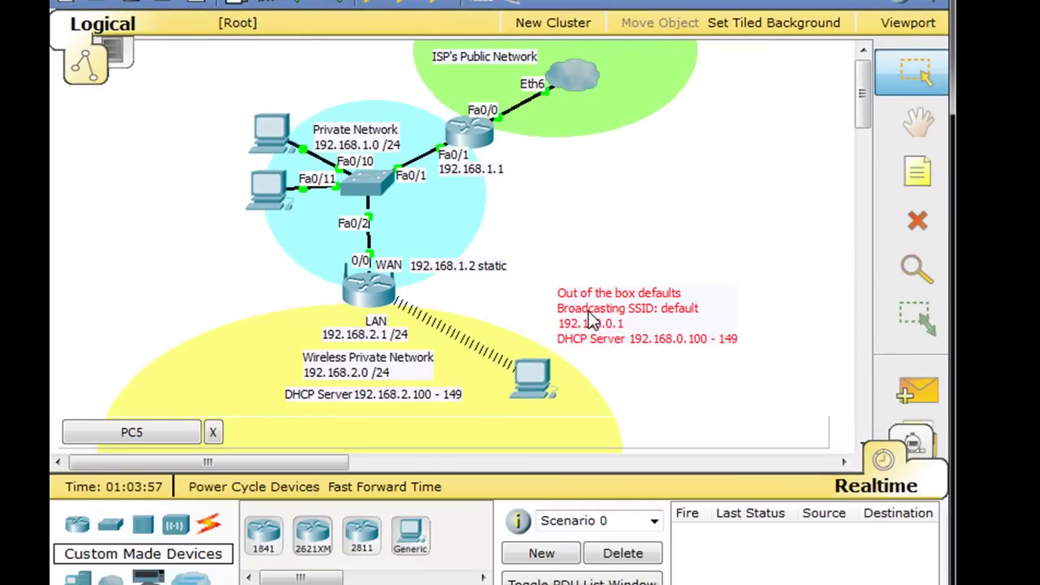
double_click(599, 305)
left_click_drag(691, 294, 522, 283)
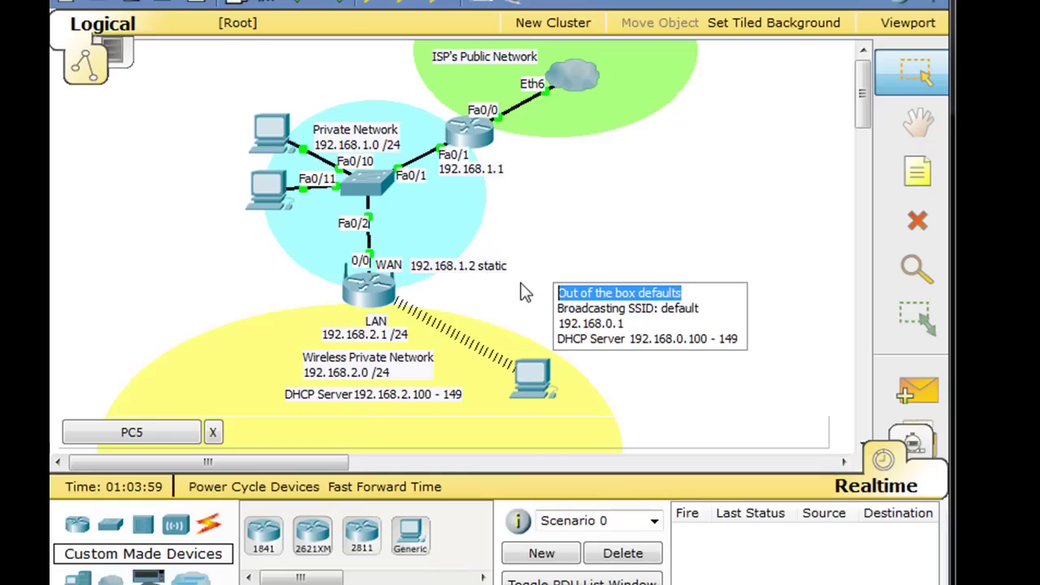
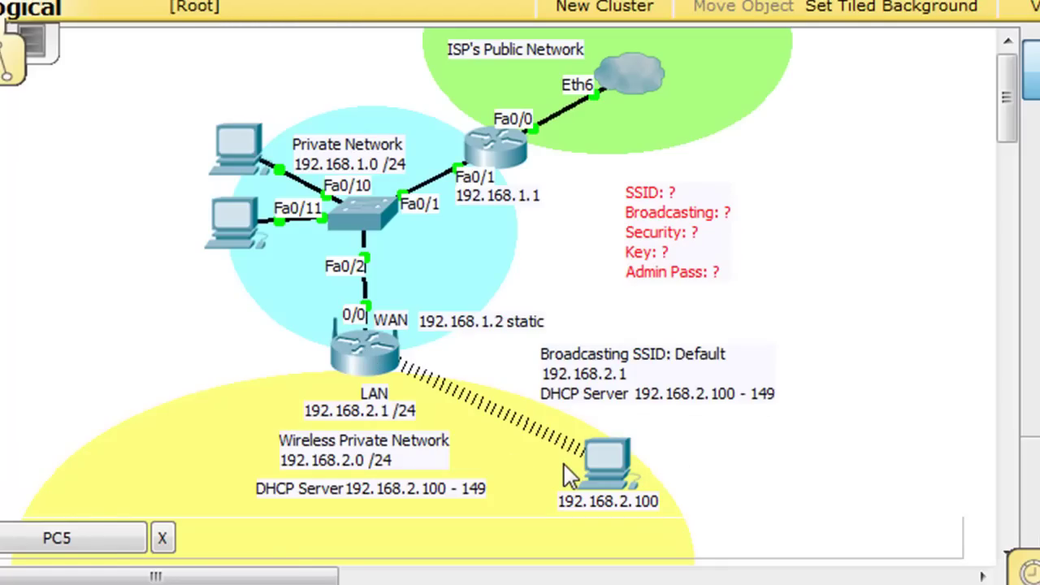
Step: Add the title 'Wireless Security' to the red settings note and nudge it up-left
left_click(627, 192)
key("Return")
type("Wireless")
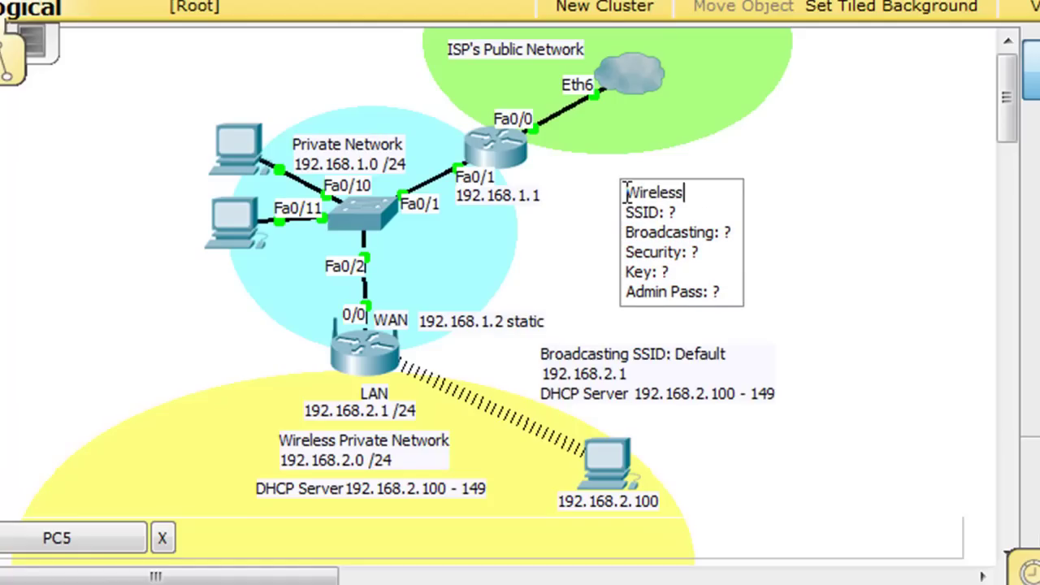
type(" Security")
left_click(830, 271)
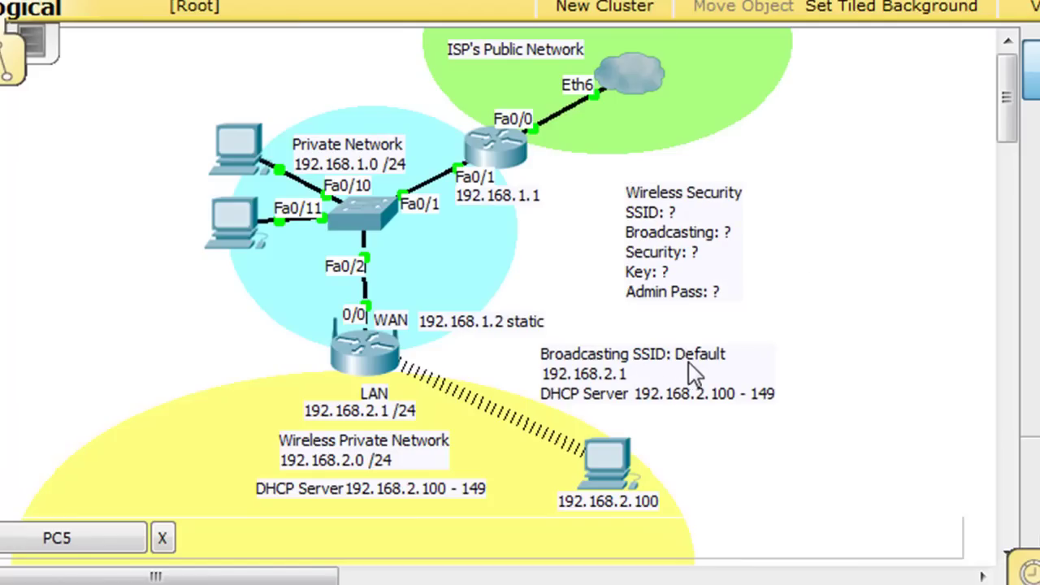
left_click_drag(648, 294, 639, 291)
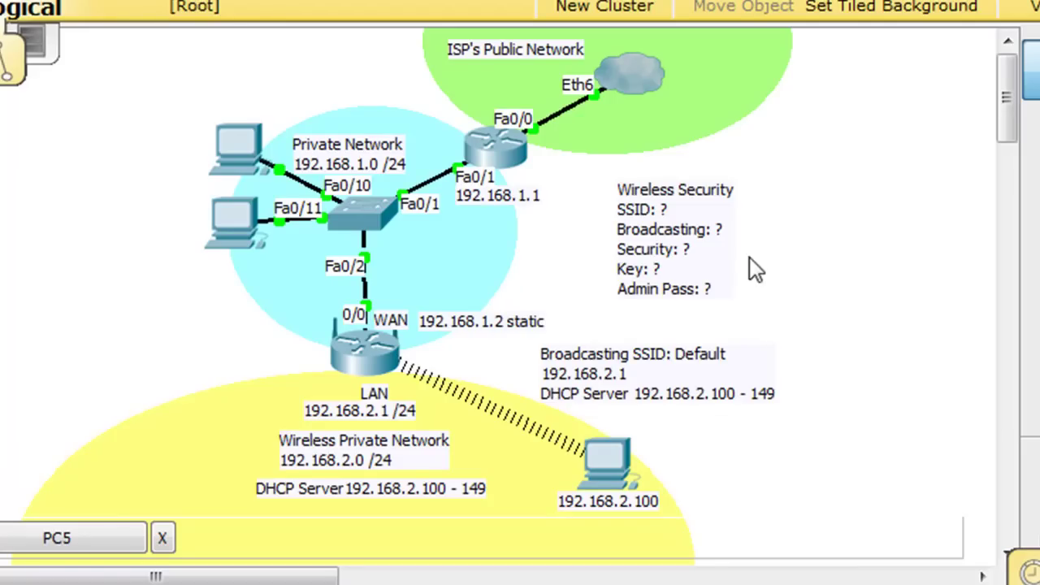
Step: Enter danscourses as the note's SSID and off for Broadcasting
left_click(660, 215)
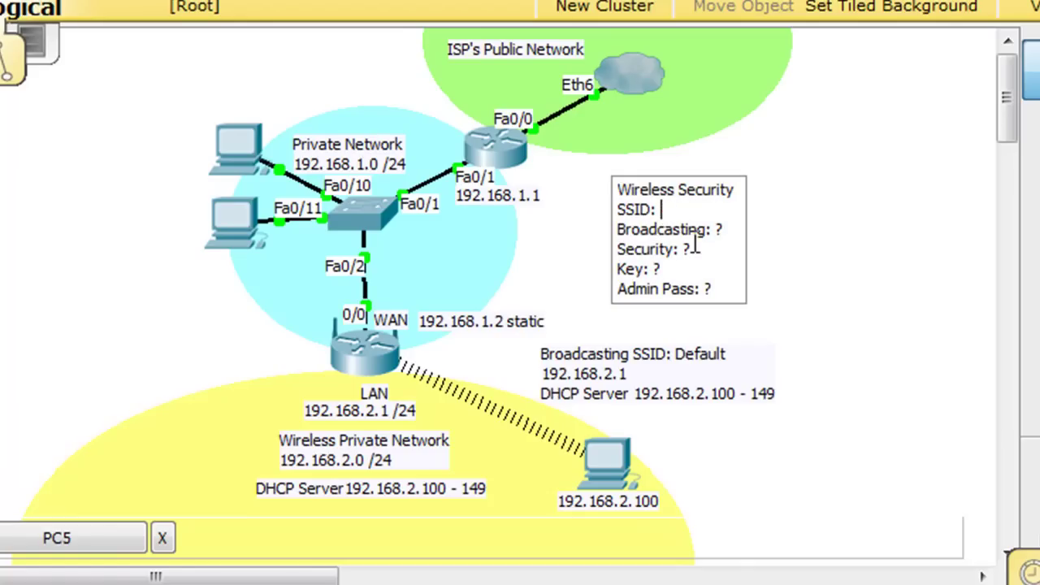
type("danscourses")
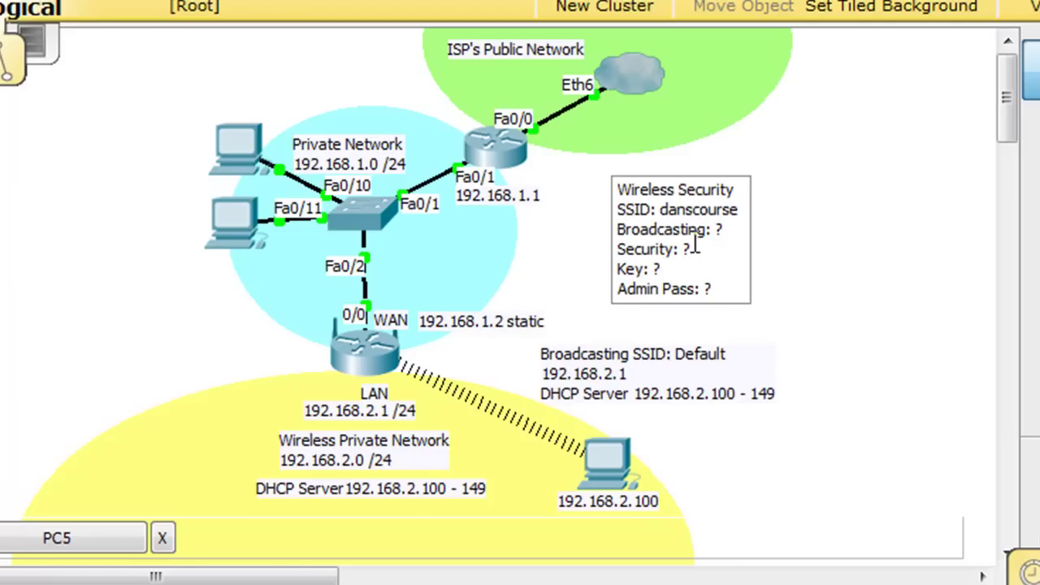
left_click(842, 278)
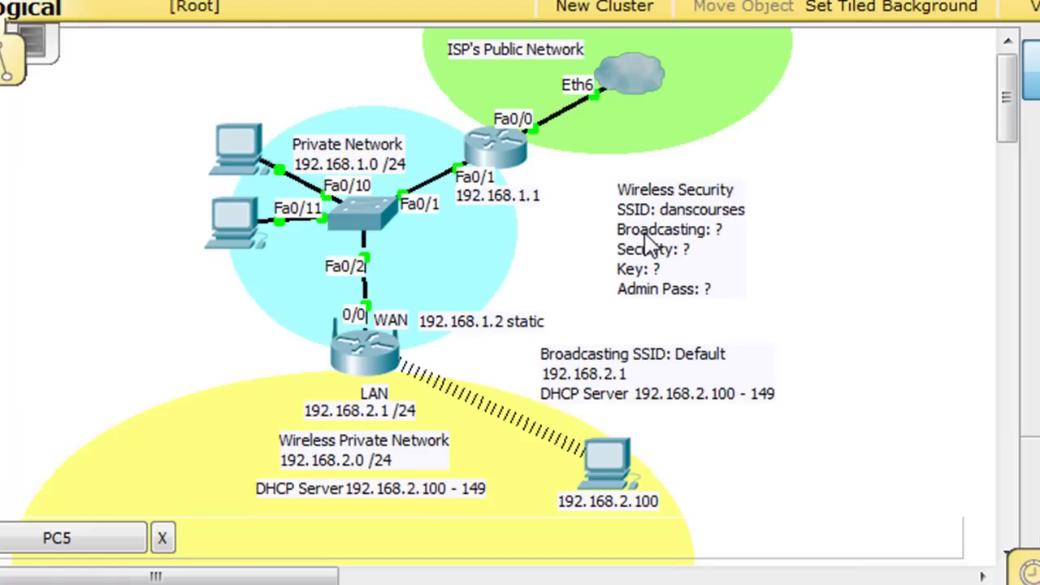
left_click(700, 236)
left_click(729, 235)
type("off")
left_click(860, 298)
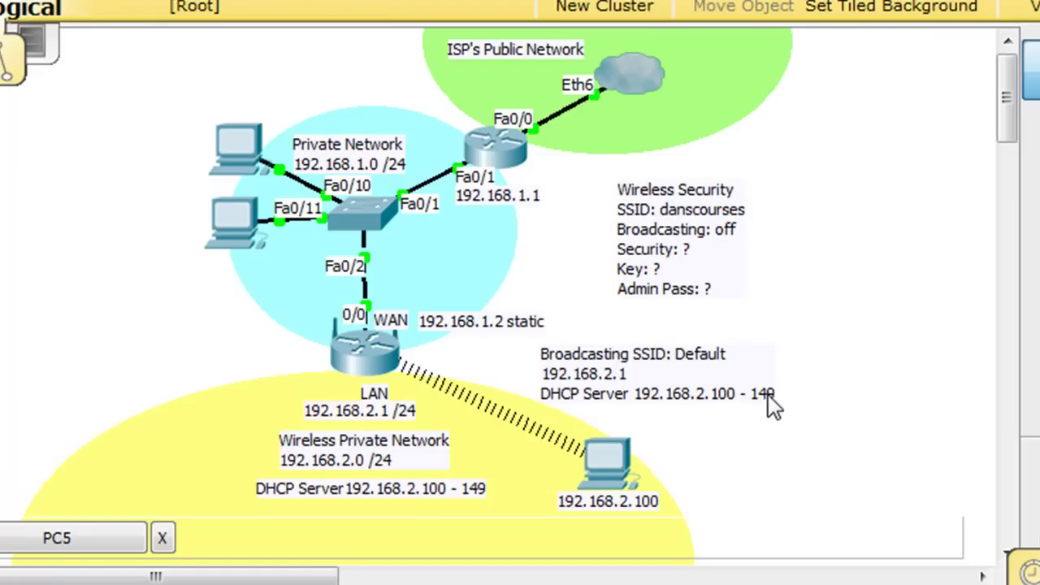
Step: Replace the Security question mark with WEP, WPA, WPA2
left_click(692, 251)
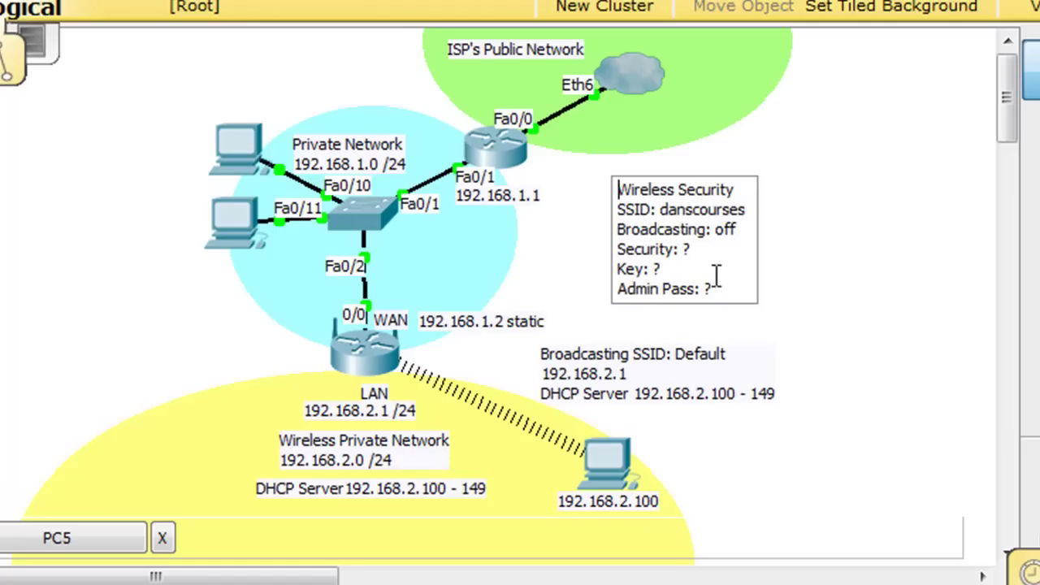
key("BackSpace")
type("WEP")
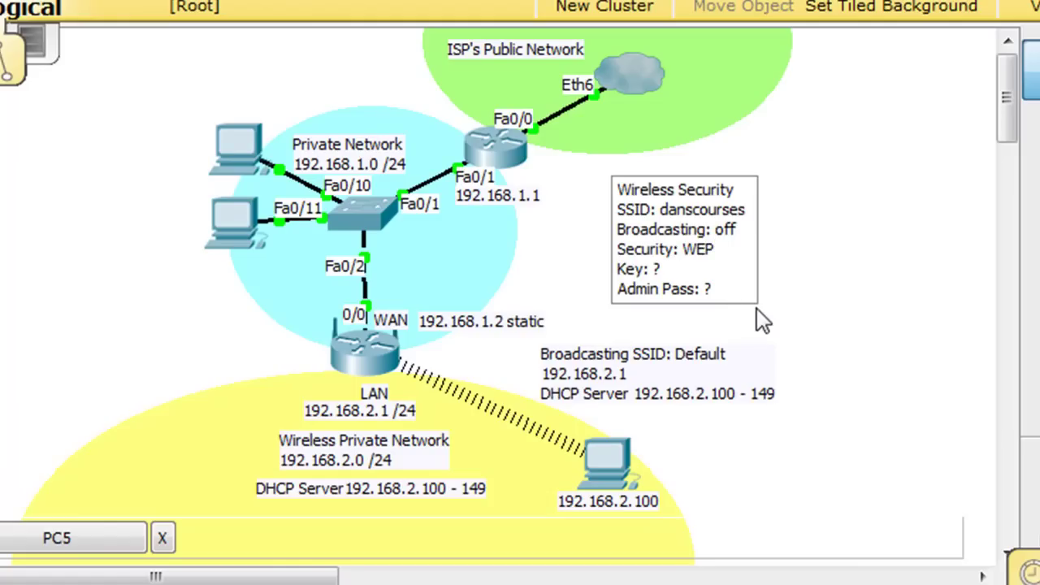
type(", WPA")
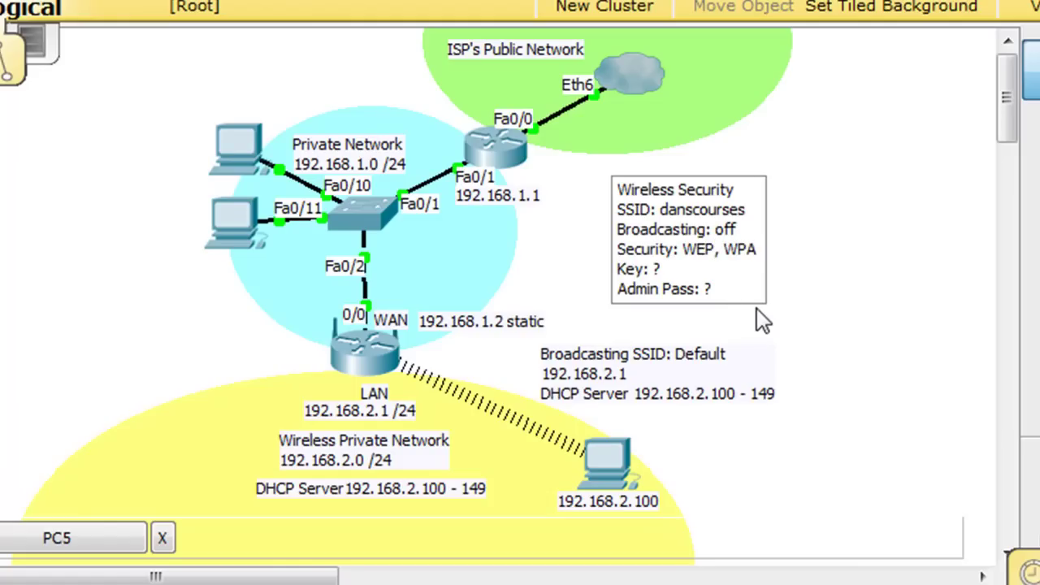
type(", WPA2")
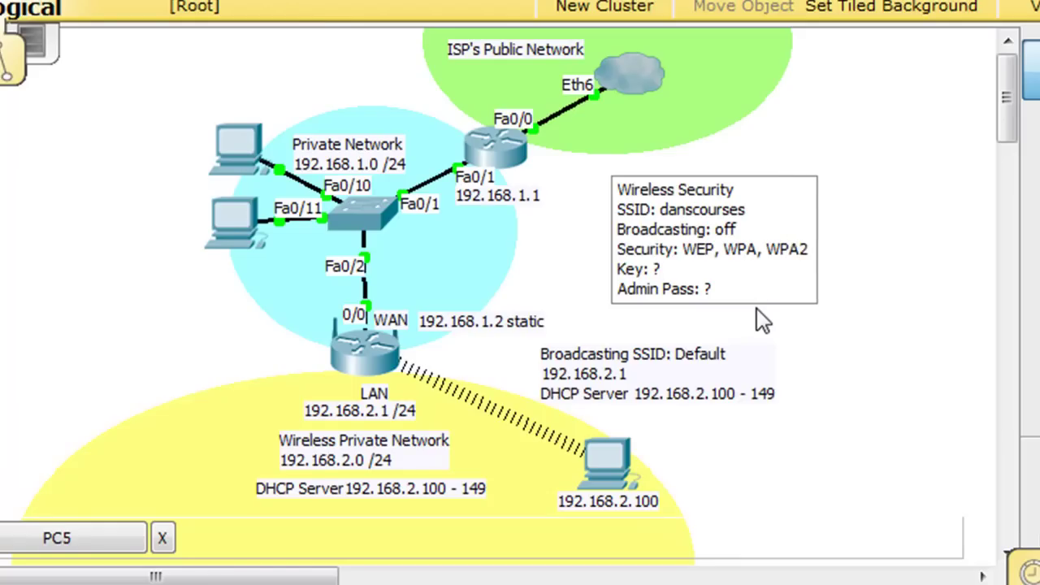
left_click(796, 341)
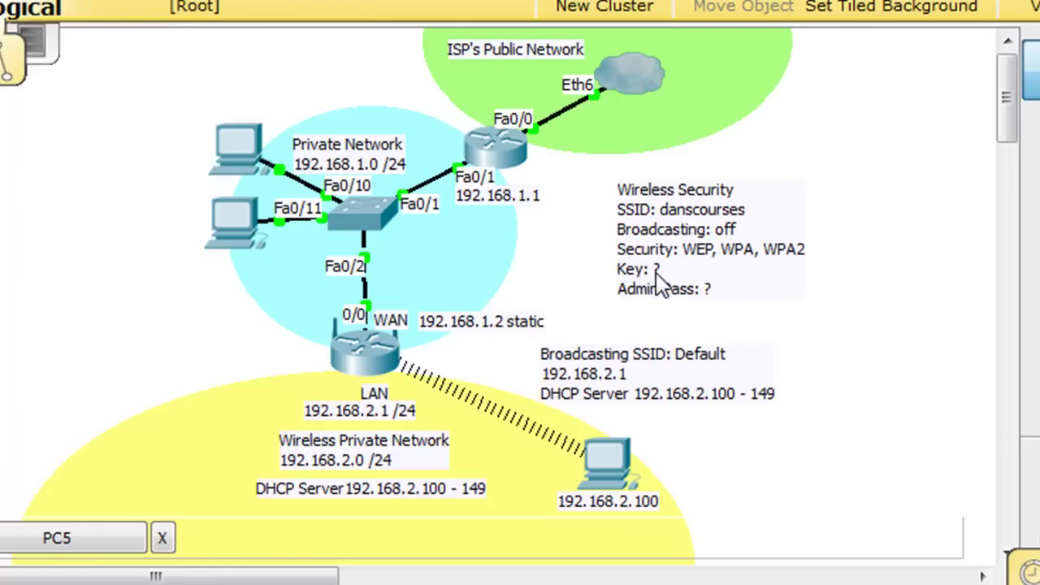
Step: Replace the Key question mark in the note with the wireless key
double_click(659, 270)
key("BackSpace")
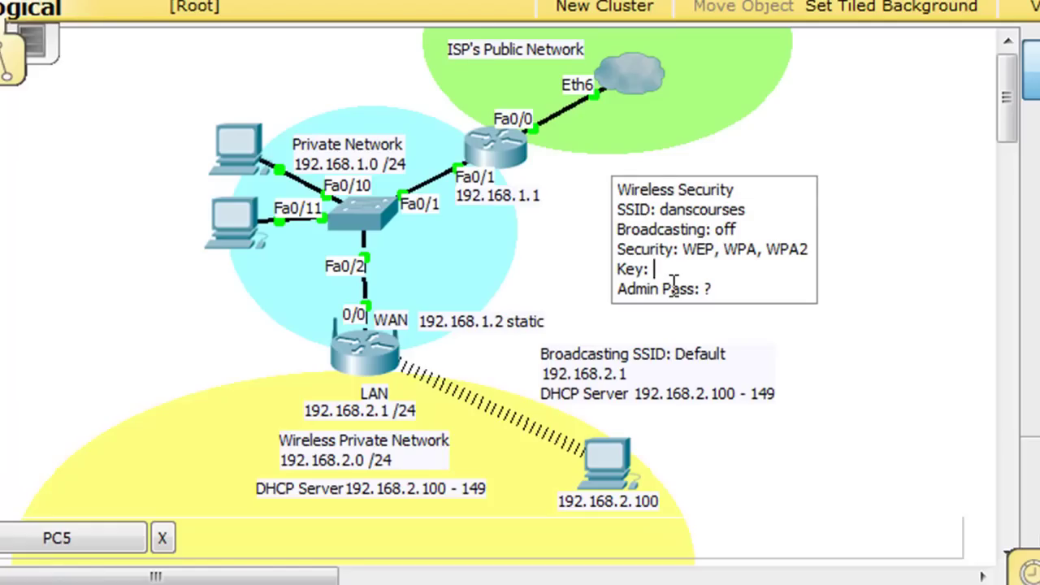
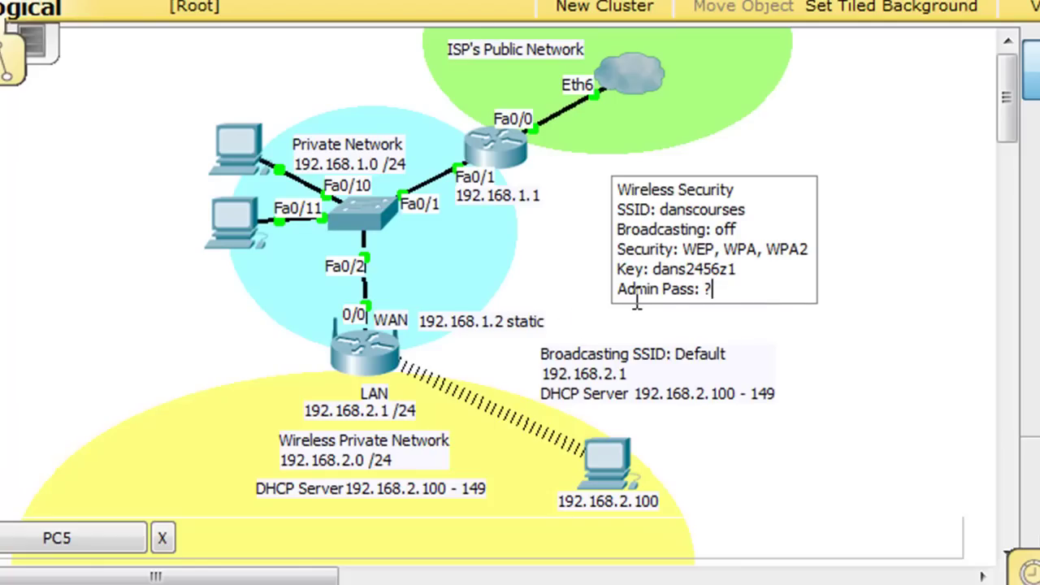
left_click(748, 325)
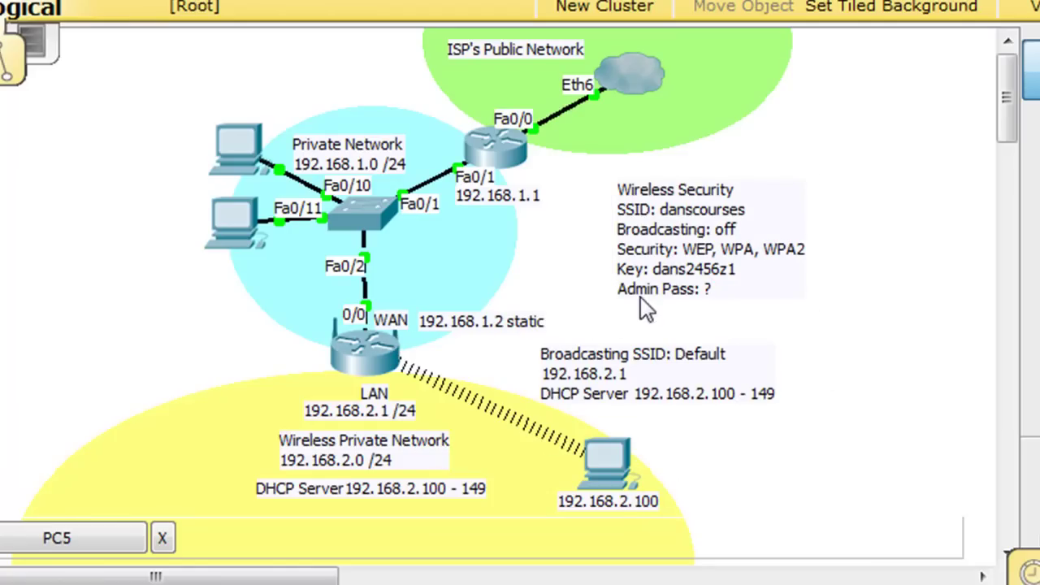
Step: Fill in the admin password on the Admin Pass line and shift the note slightly left
left_click(710, 300)
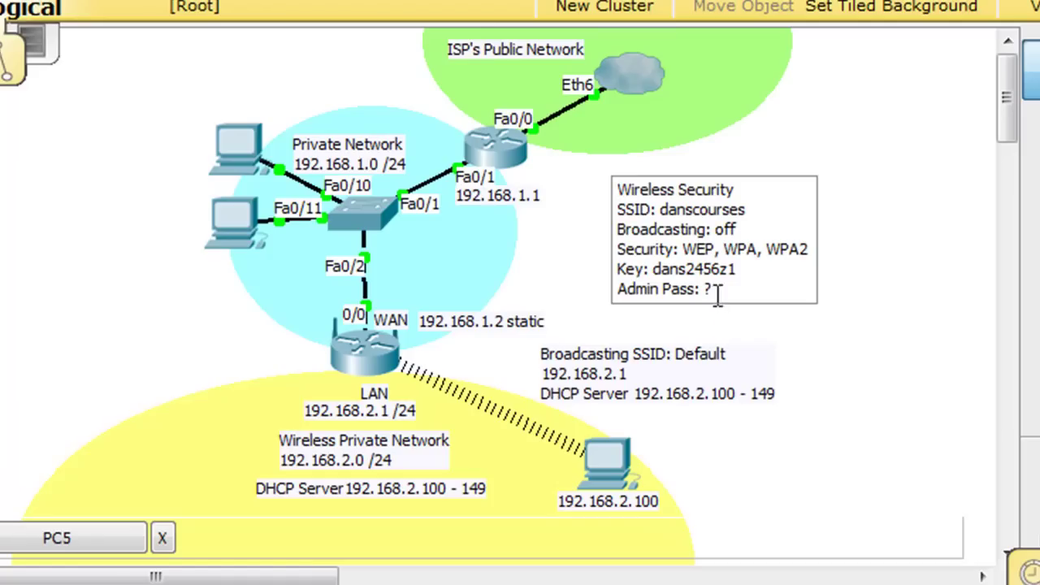
type("cisco")
left_click(885, 412)
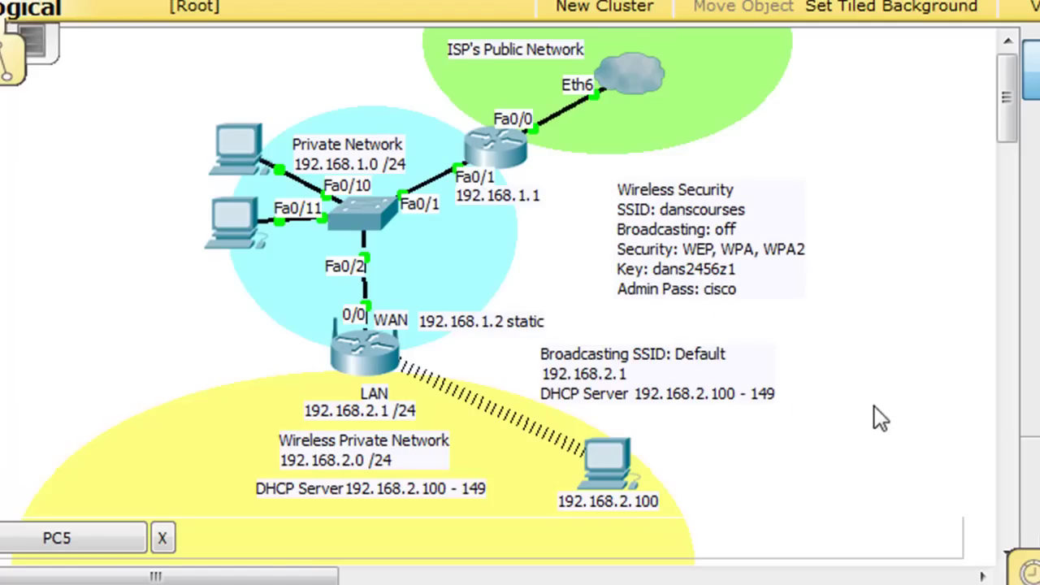
mouse_move(704, 297)
left_mouse_down()
mouse_move(724, 300)
mouse_move(687, 302)
left_mouse_up()
left_click(815, 326)
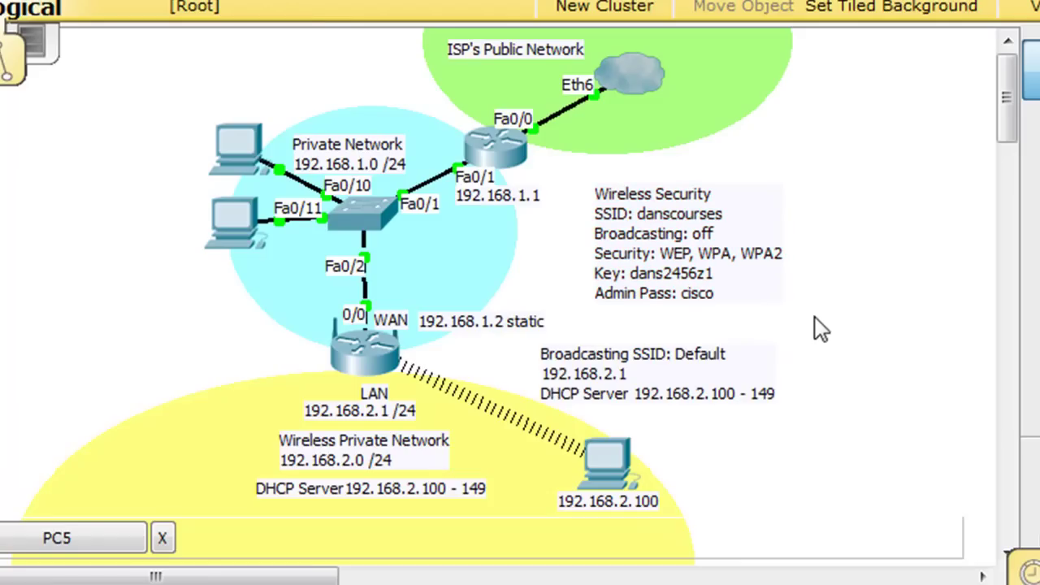
Step: Open PC5 at 192.168.2.100 and reposition its window to check the diagram
left_click(618, 458)
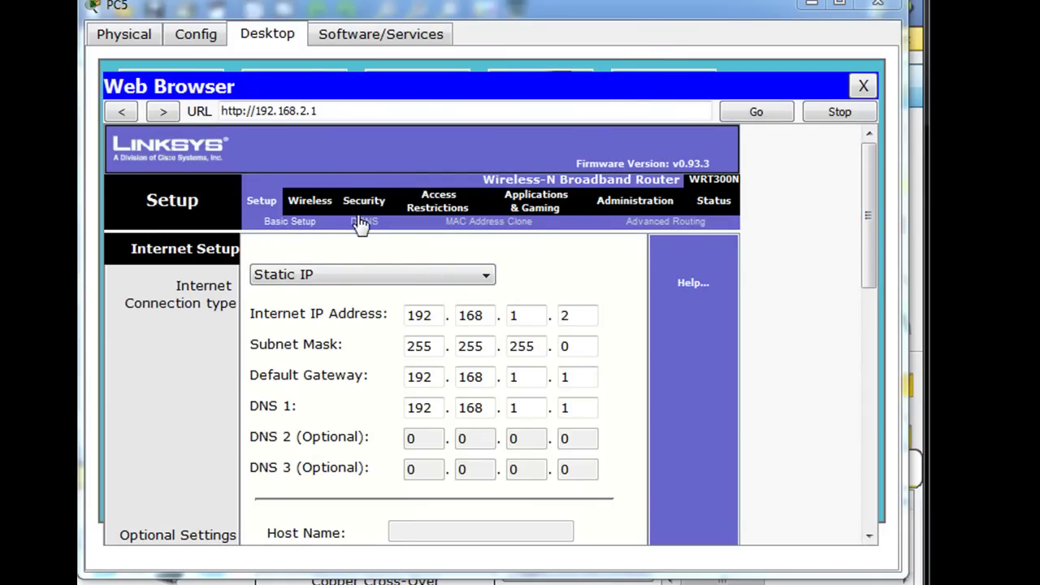
left_click_drag(452, 11, 459, 228)
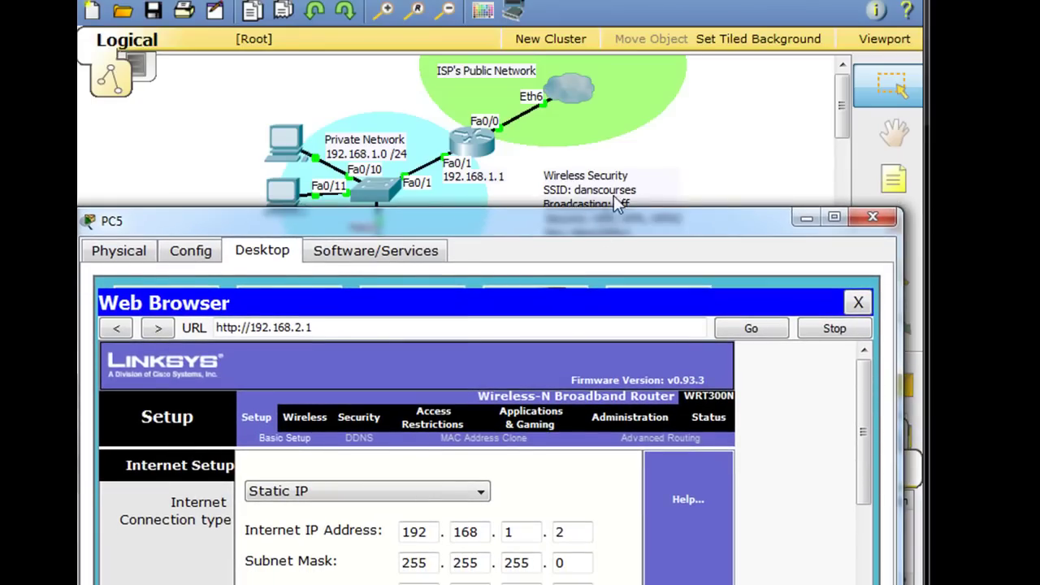
left_click_drag(575, 233, 622, 455)
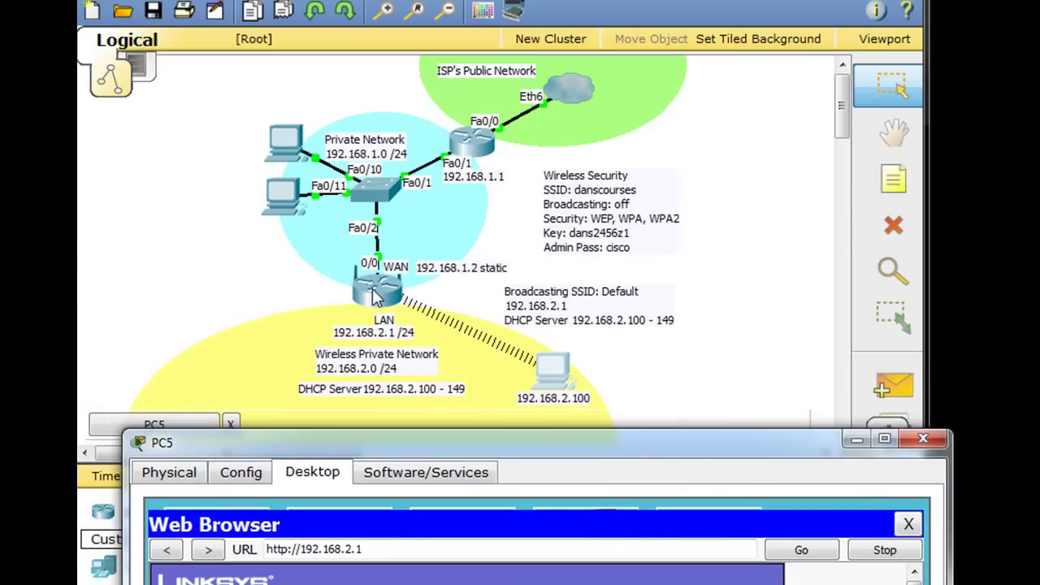
left_click_drag(575, 451, 572, 439)
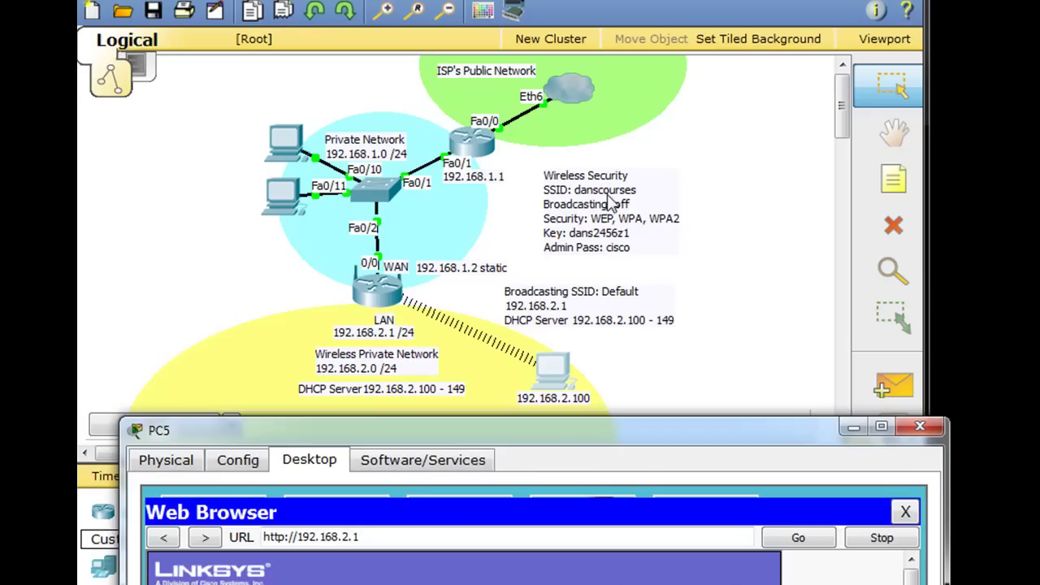
left_click_drag(520, 437, 478, 12)
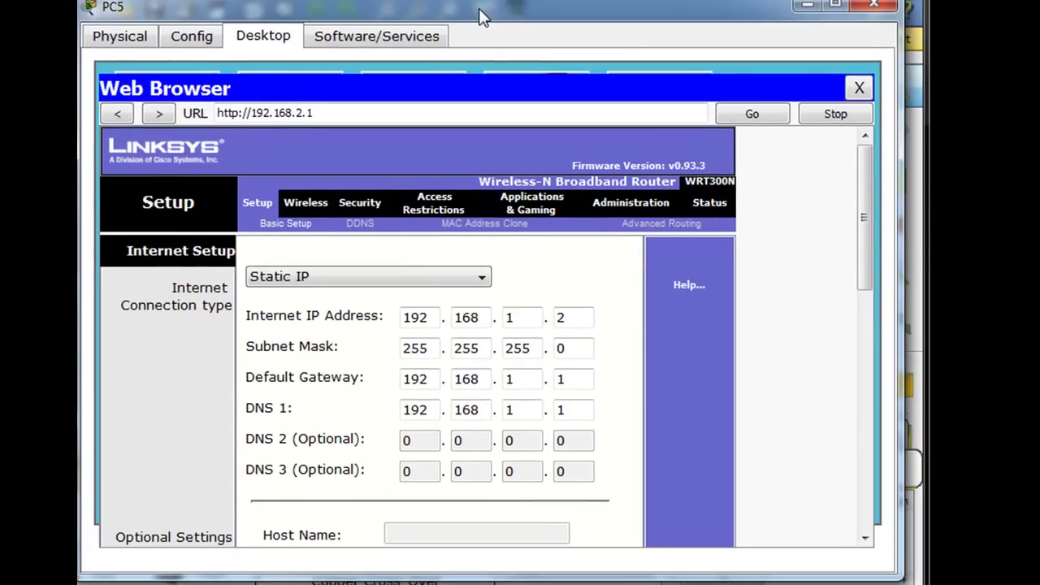
Step: On the router's Basic Wireless Settings page, keep Network Mode on Mixed
left_click(304, 203)
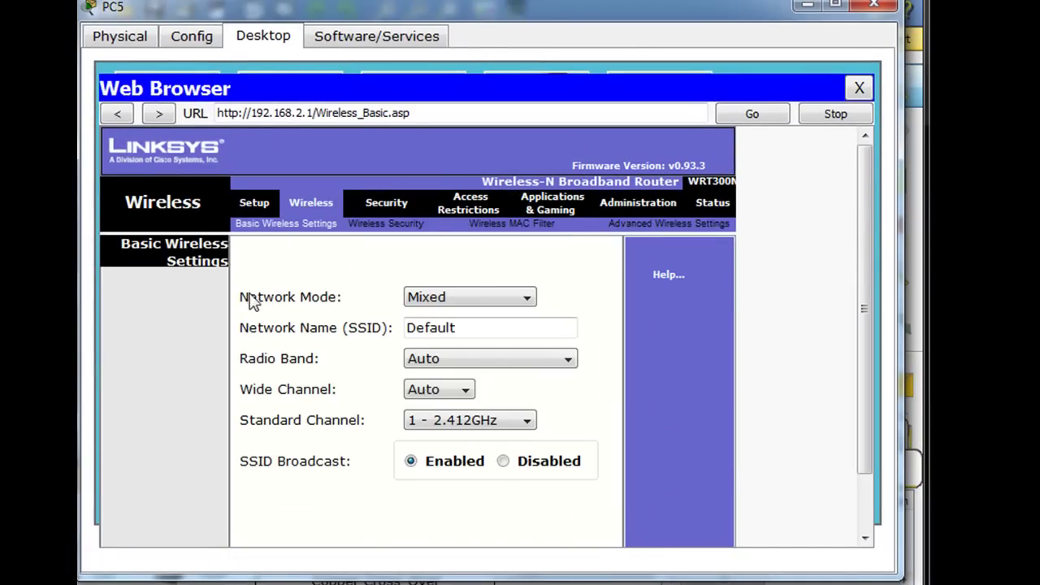
left_click(457, 301)
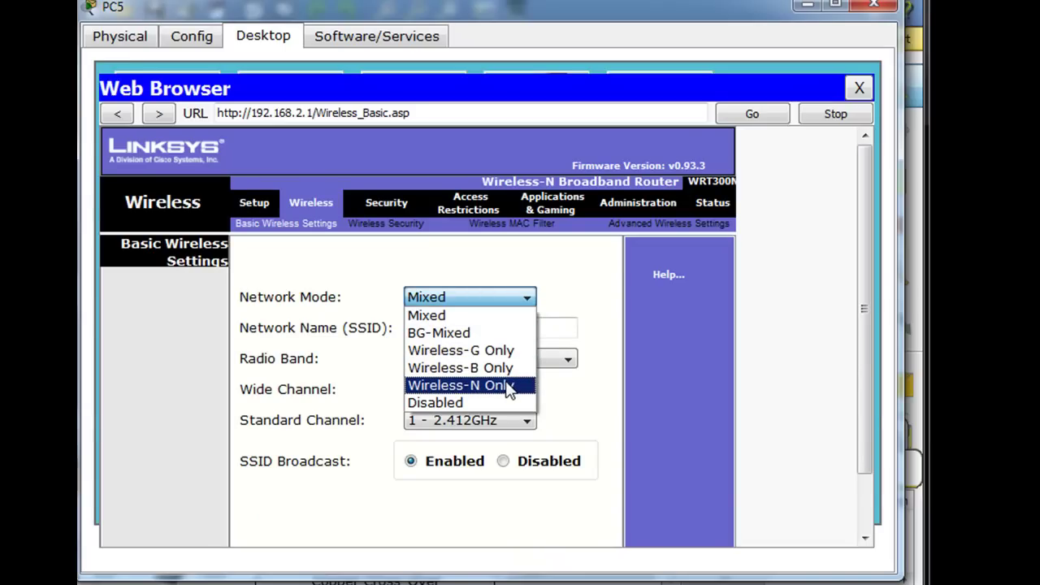
left_click(444, 297)
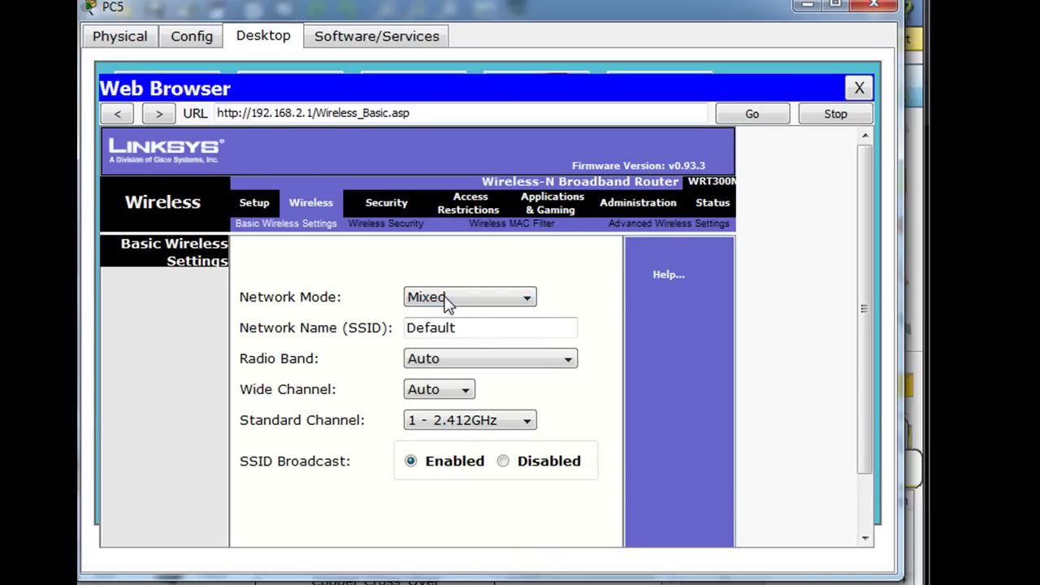
left_click(445, 299)
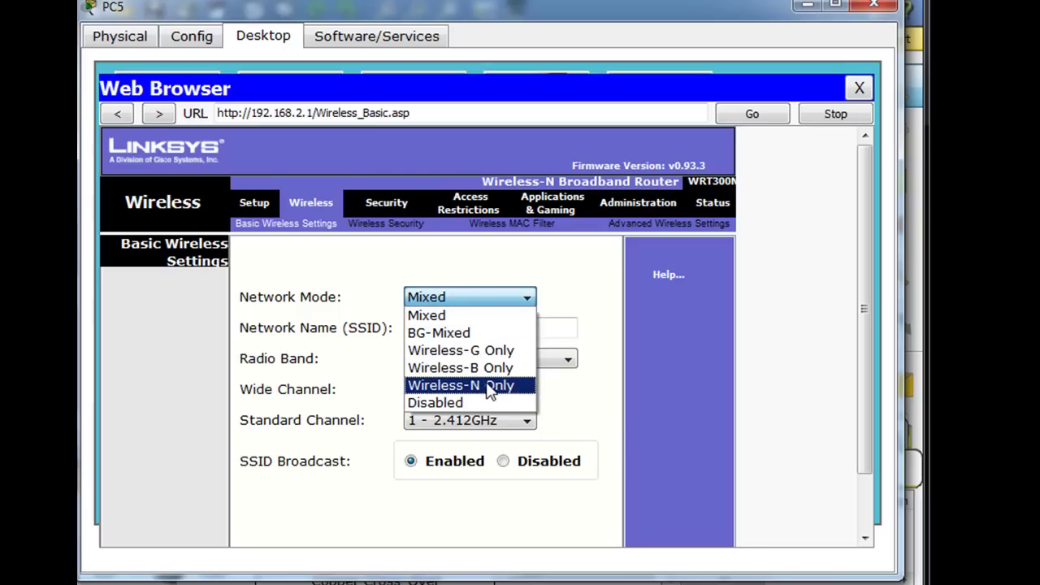
left_click(479, 313)
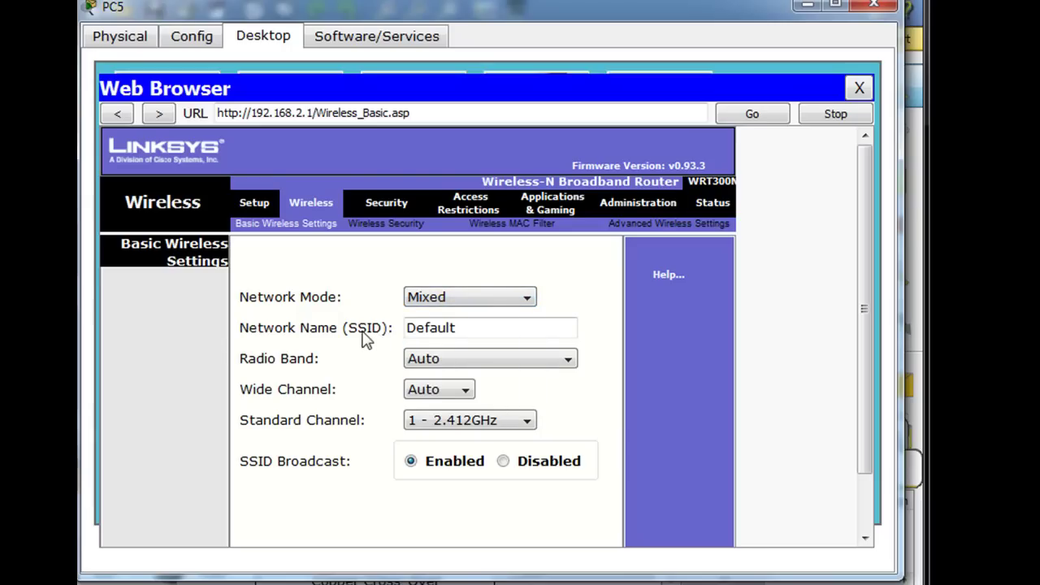
Step: Rename the SSID from Default to danscourses, disable SSID Broadcast, and save the settings
left_click(435, 335)
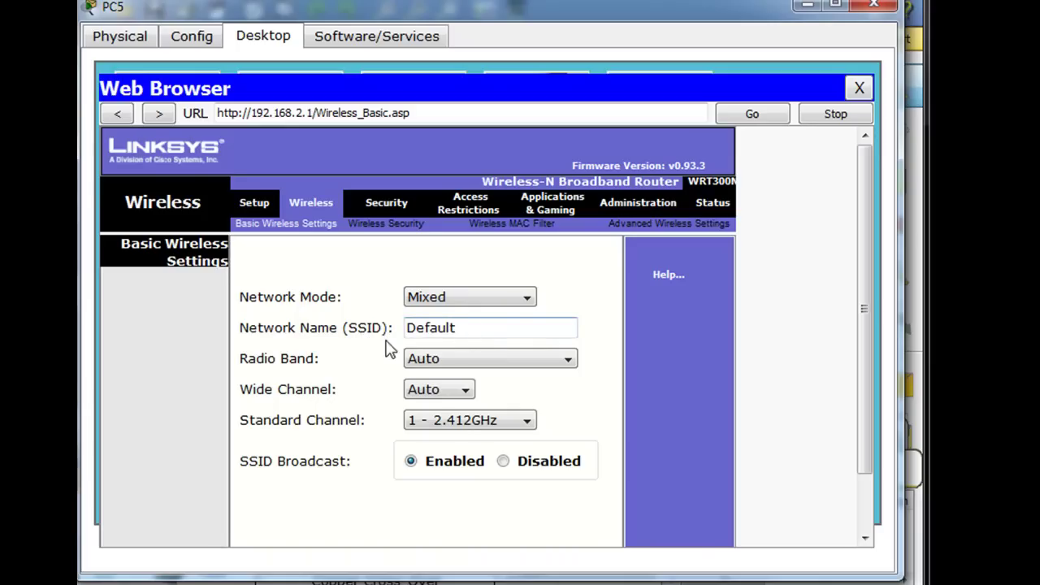
left_click_drag(477, 328, 354, 330)
type("danscourses")
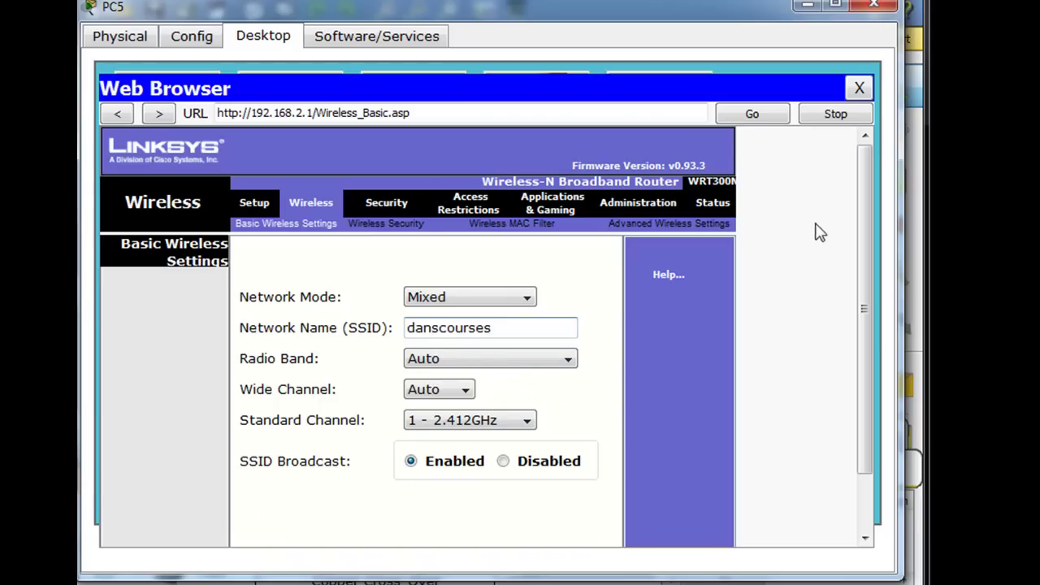
scroll(867, 234, "down", 3)
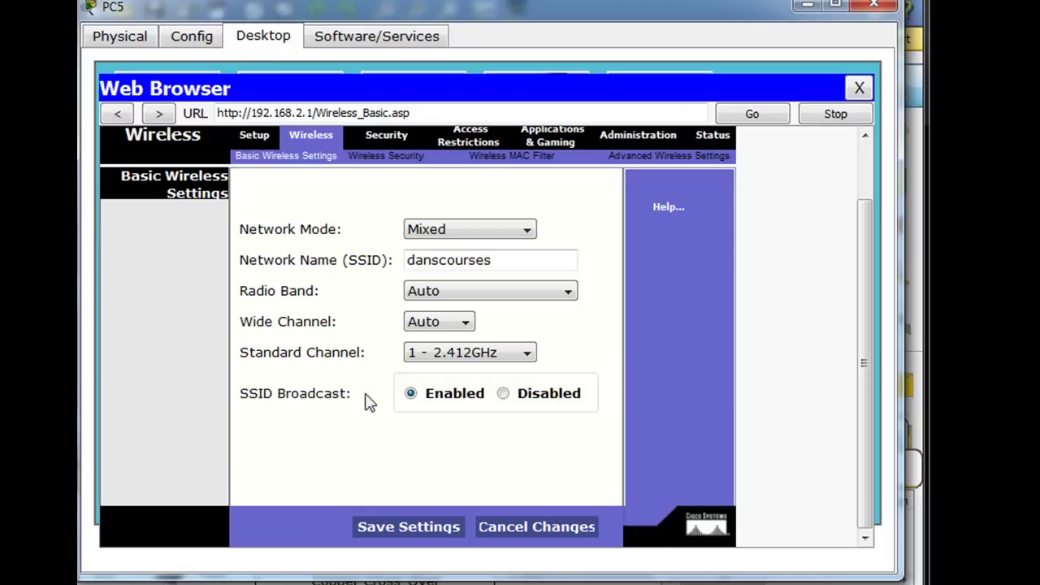
left_click(503, 393)
left_click(427, 532)
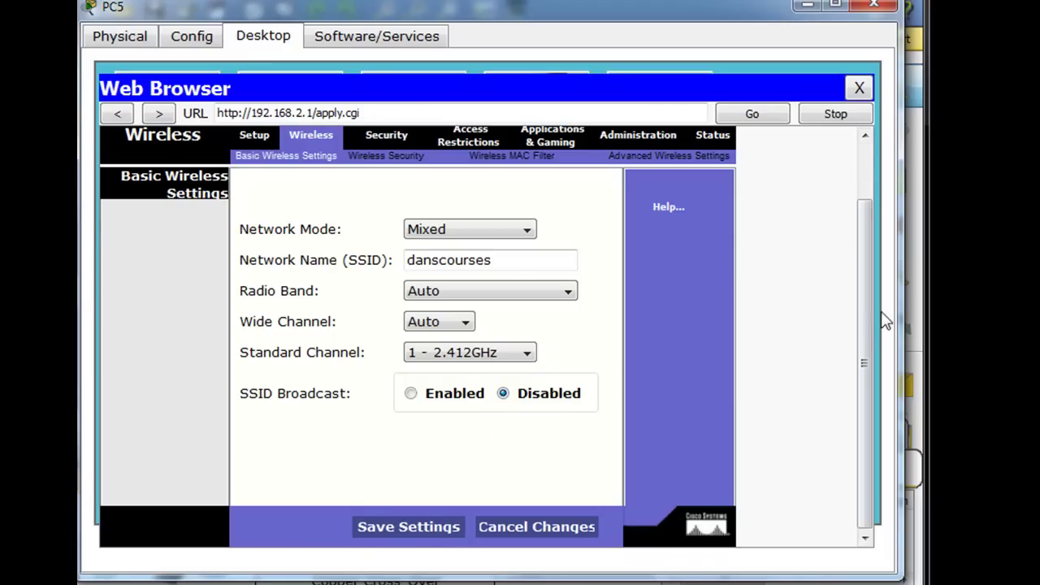
scroll(866, 252, "up", 3)
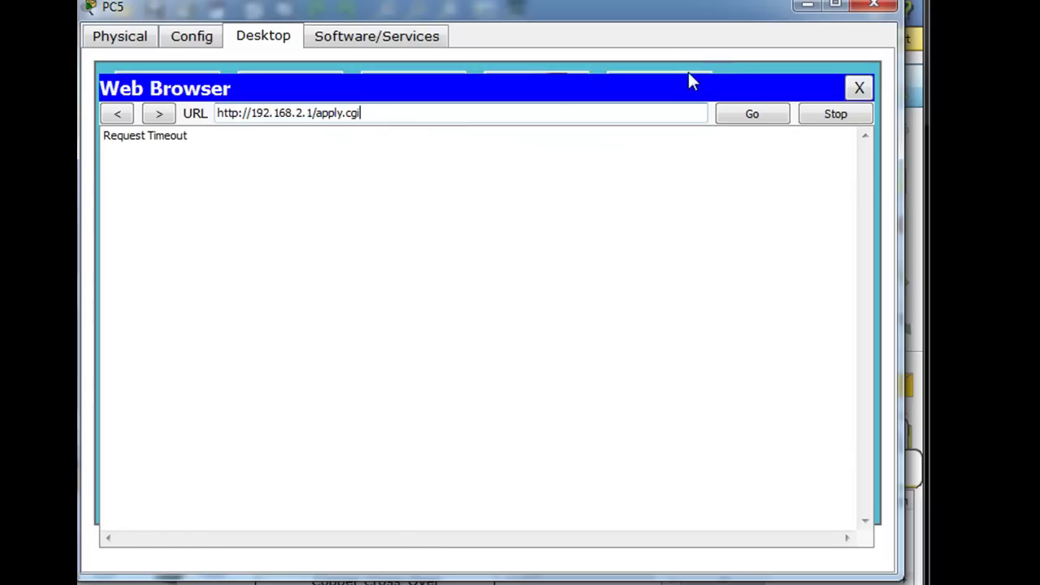
Step: Close PC5's timed-out web browser and move the PC5 window aside and back over the topology
left_click(764, 116)
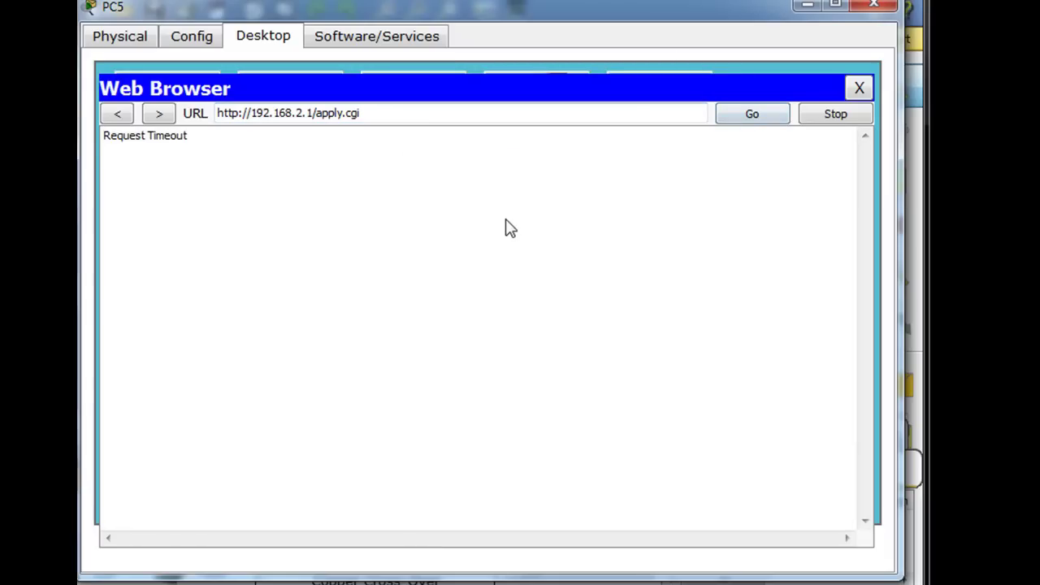
left_click(402, 113)
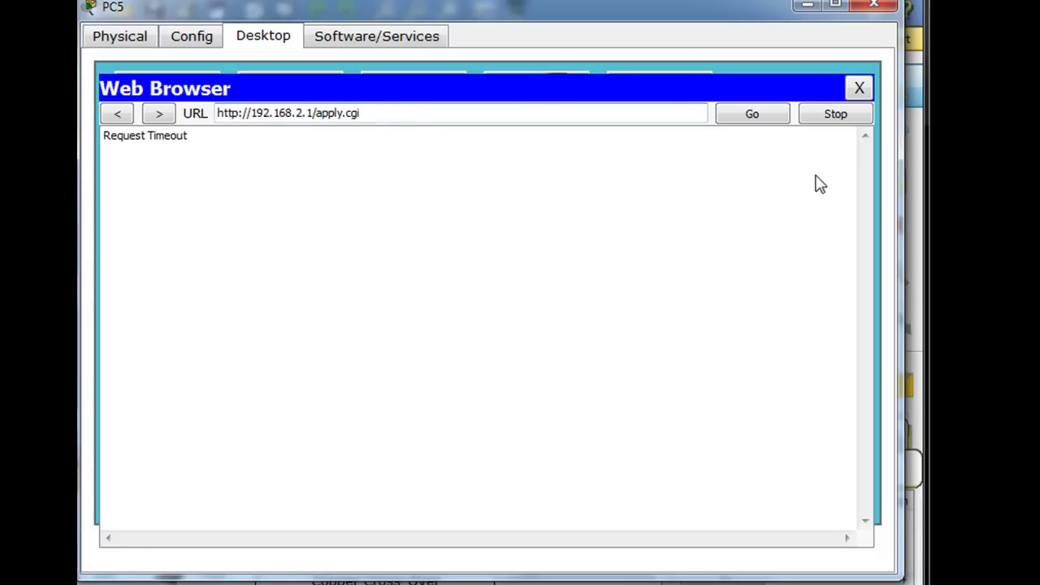
left_click(859, 89)
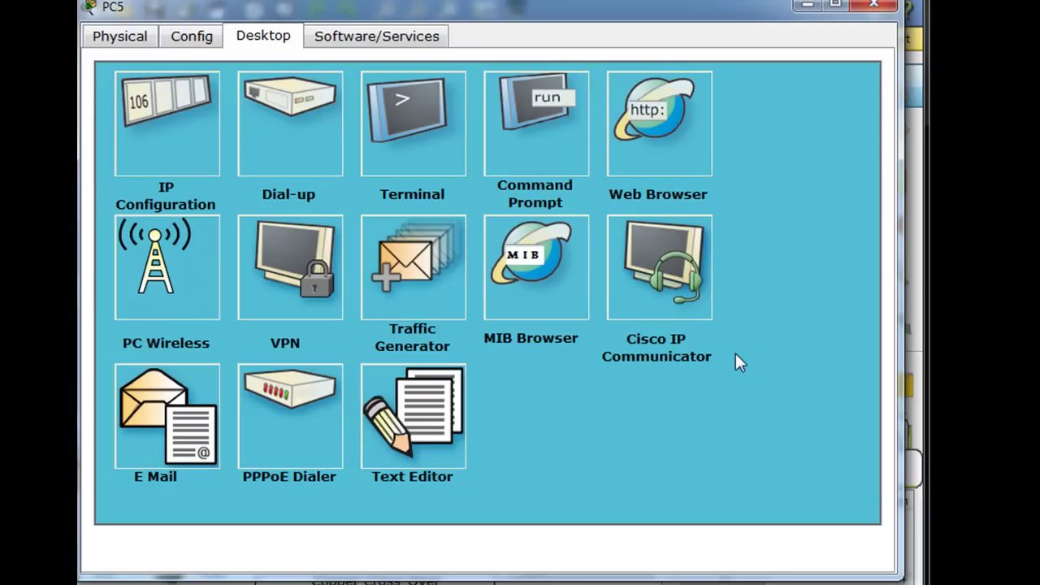
left_click_drag(581, 8, 583, 495)
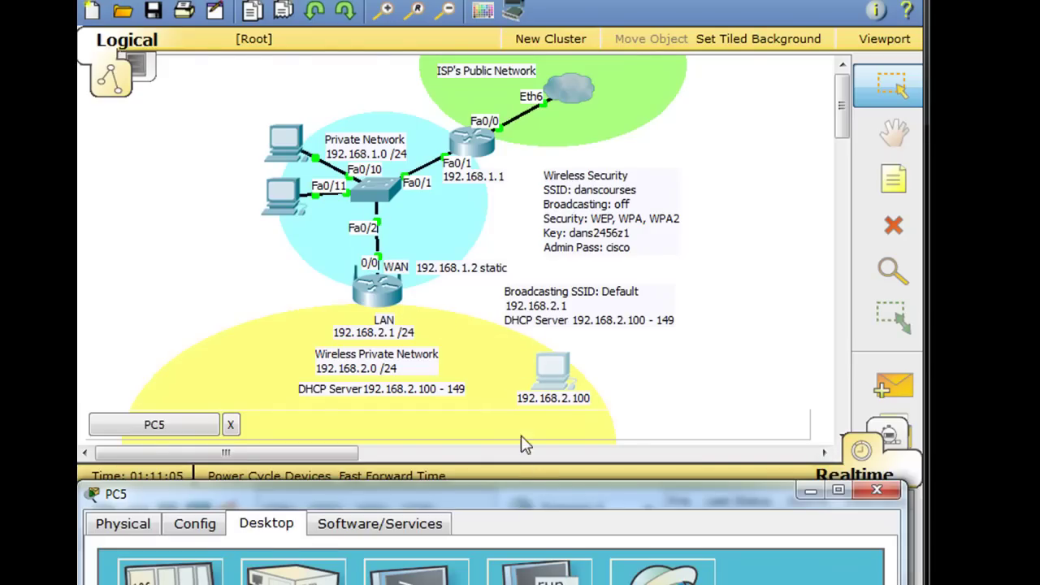
left_click_drag(531, 502, 547, 440)
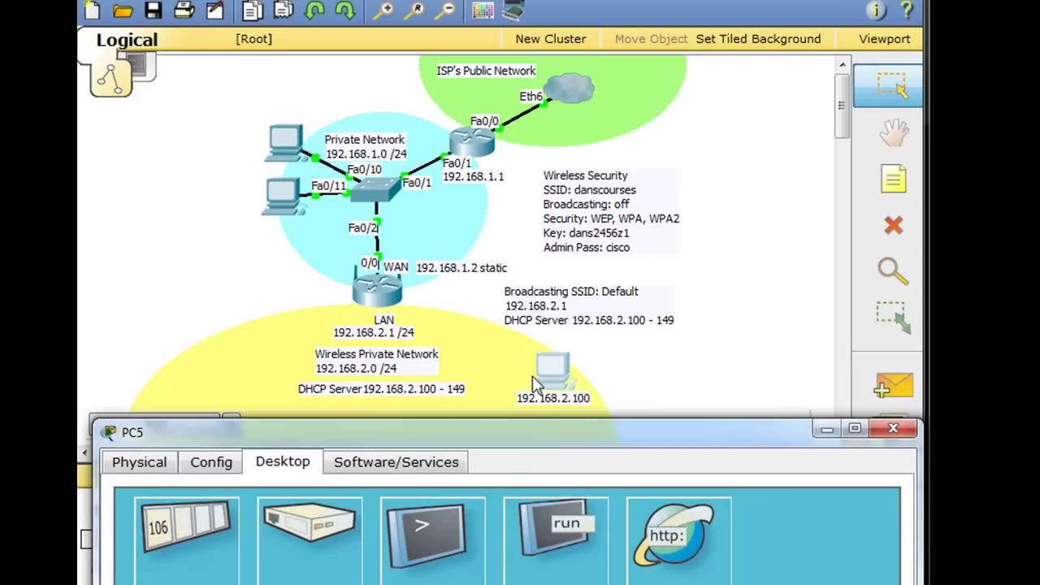
left_click_drag(527, 446, 517, 24)
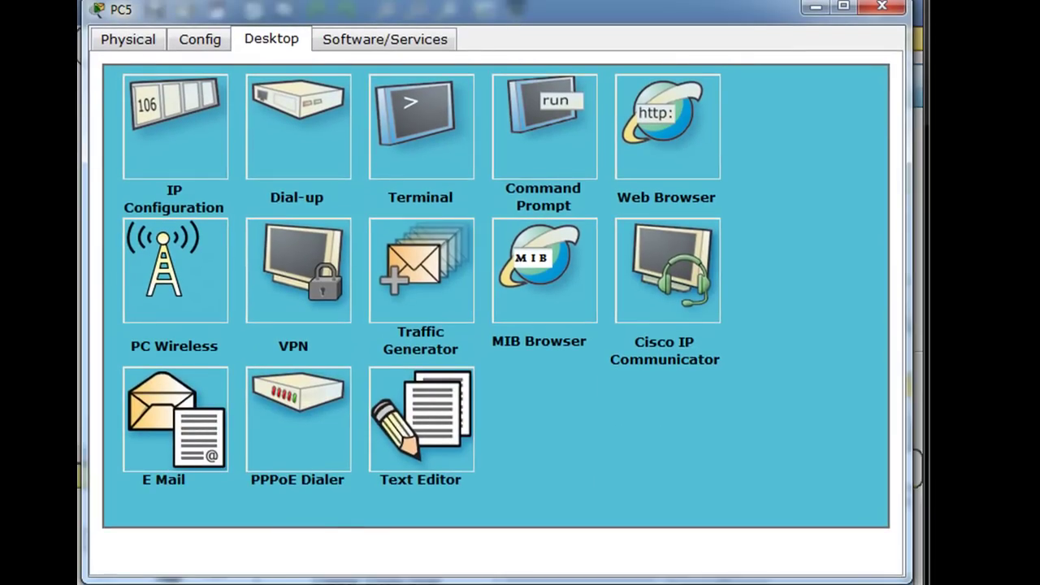
Step: Launch PC Wireless on PC5, refresh the empty Connect list, then view the Profiles tab
left_click(152, 256)
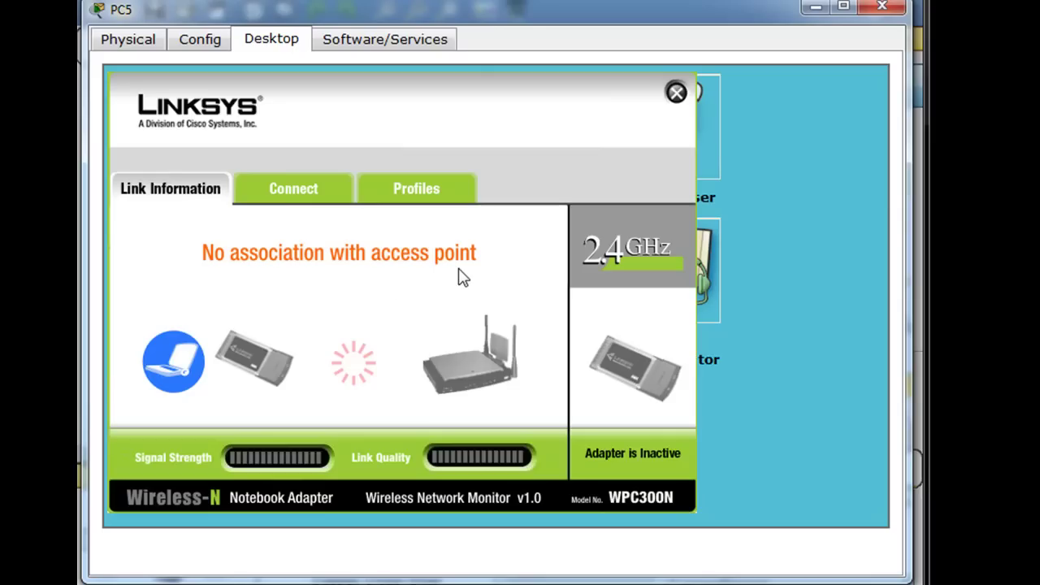
left_click(306, 201)
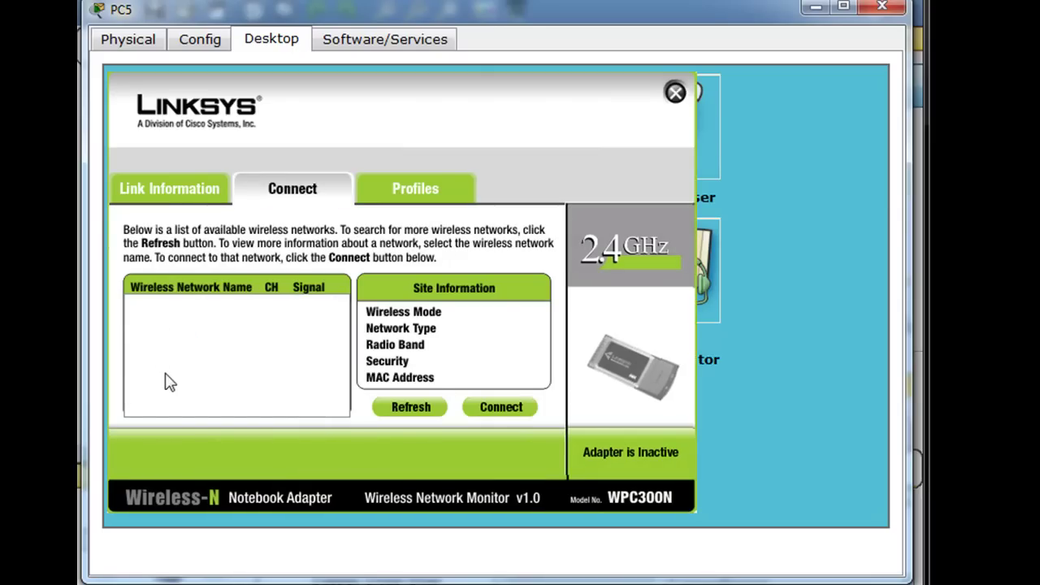
left_click(424, 410)
left_click(398, 193)
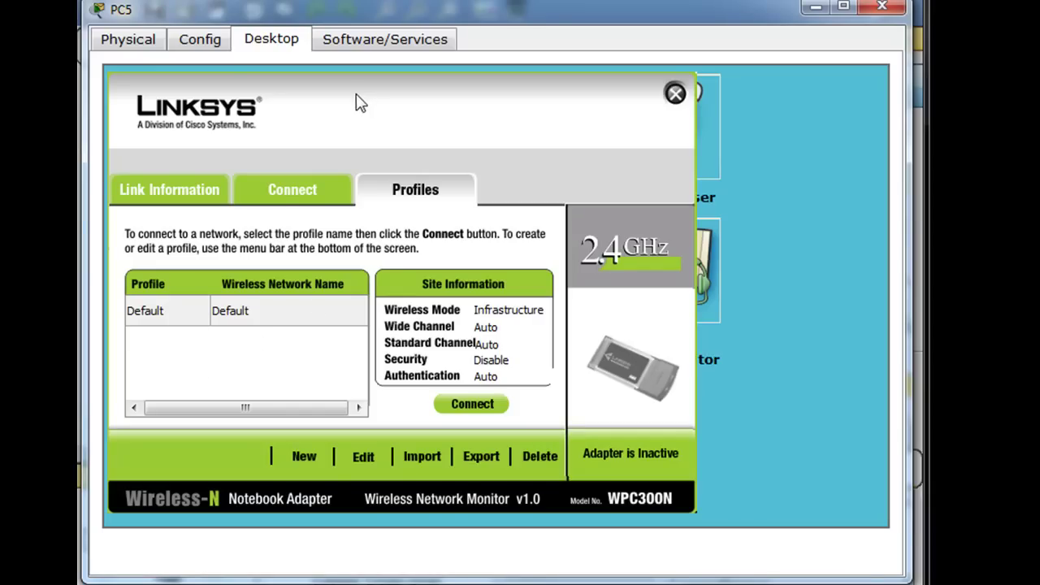
Step: Create a new wireless profile named danscourses
left_click(304, 457)
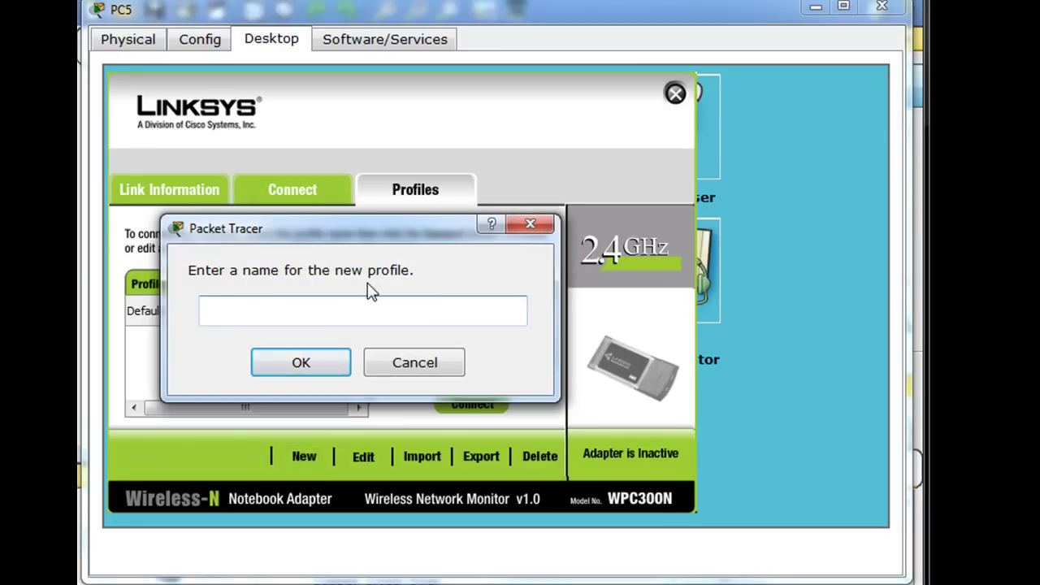
type("danscourses")
left_click(302, 363)
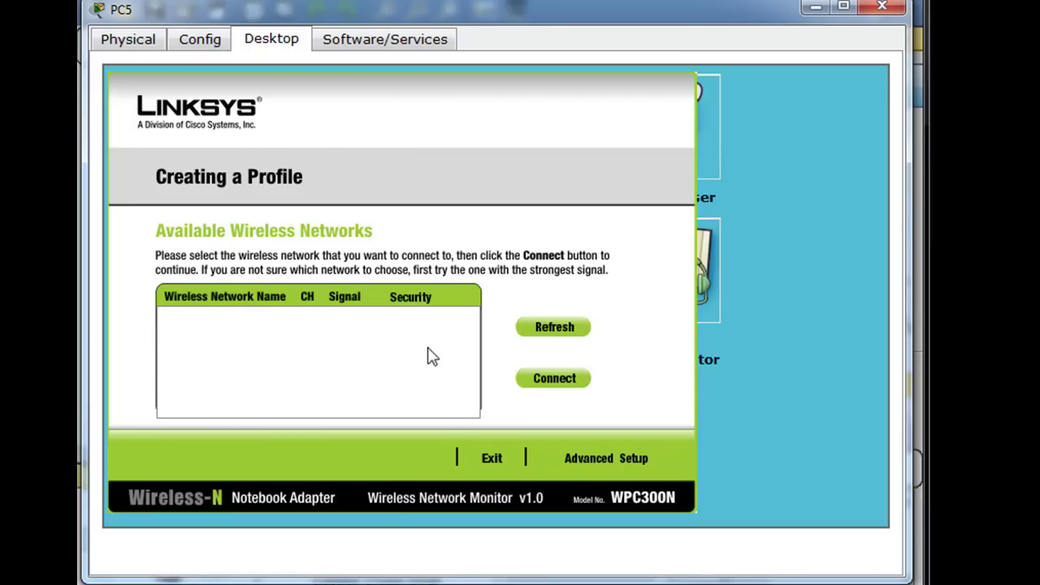
Step: Use Advanced Setup, accepting Infrastructure Mode, SSID danscourses, and DHCP addressing
left_click(589, 460)
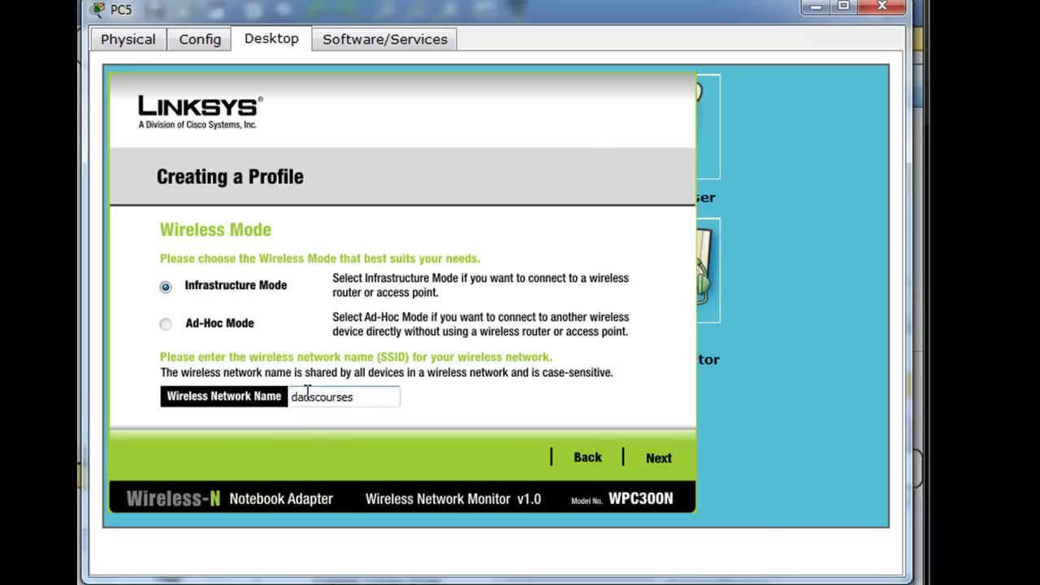
left_click(658, 457)
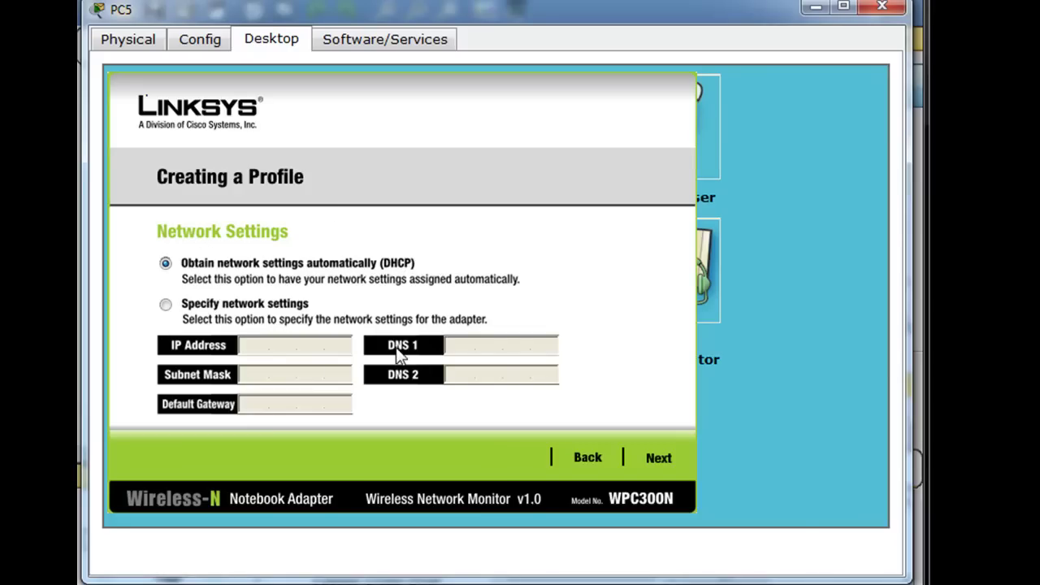
left_click(658, 459)
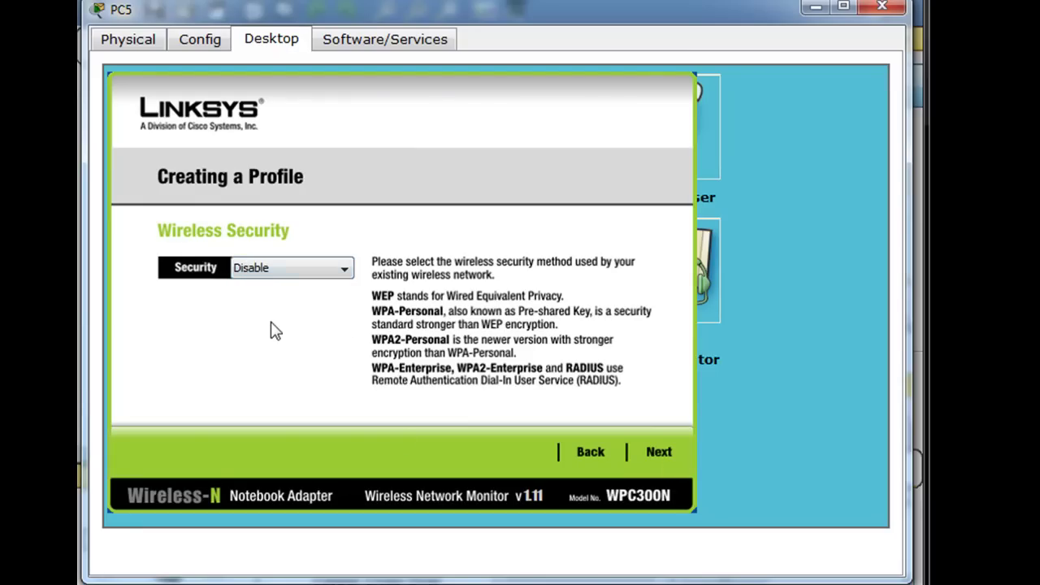
Step: Accept no security, save the danscourses profile, then select it and connect PC5
left_click(659, 453)
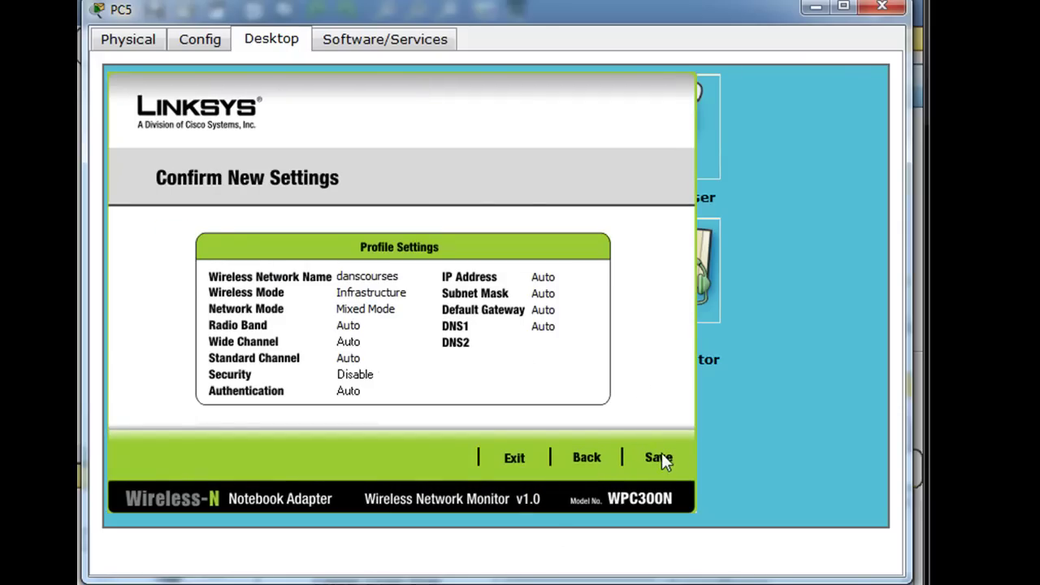
left_click(661, 460)
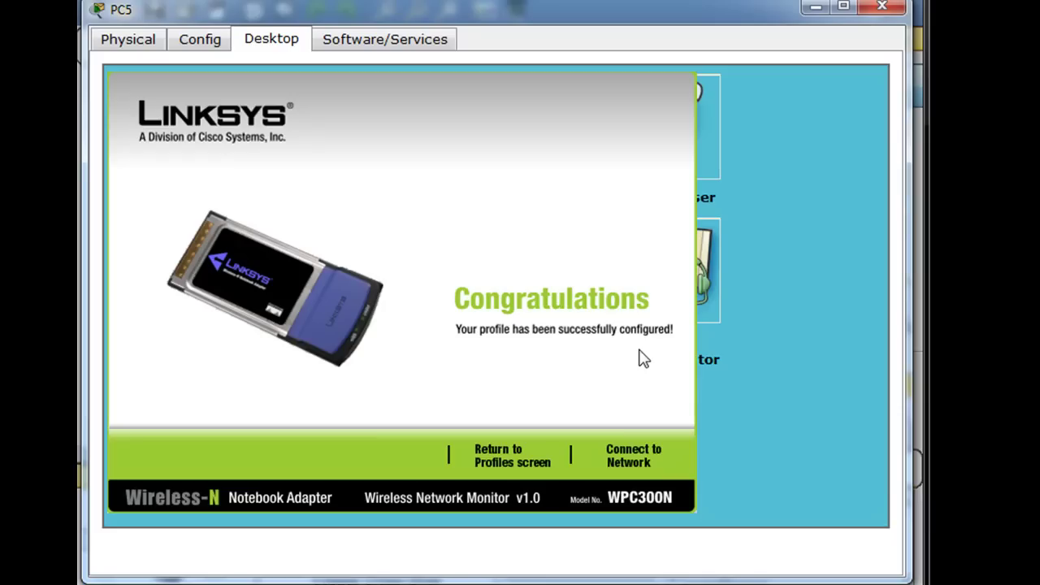
left_click(503, 464)
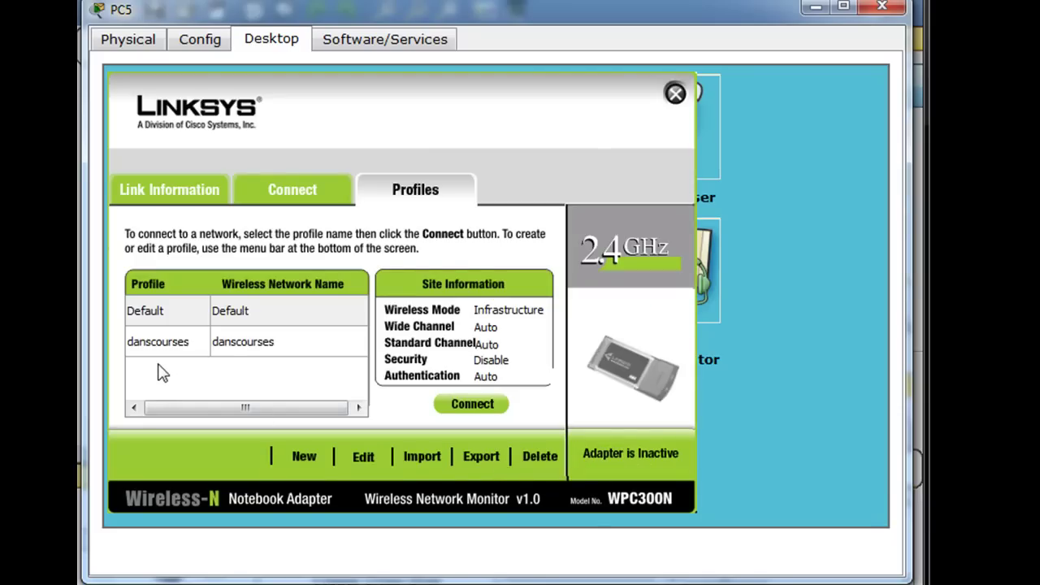
left_click(244, 342)
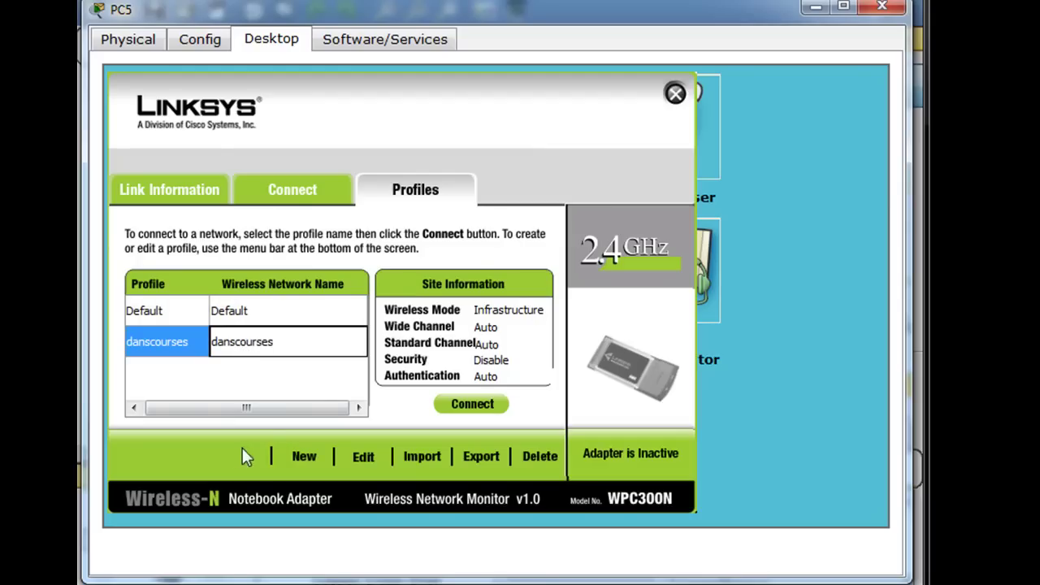
left_click(479, 414)
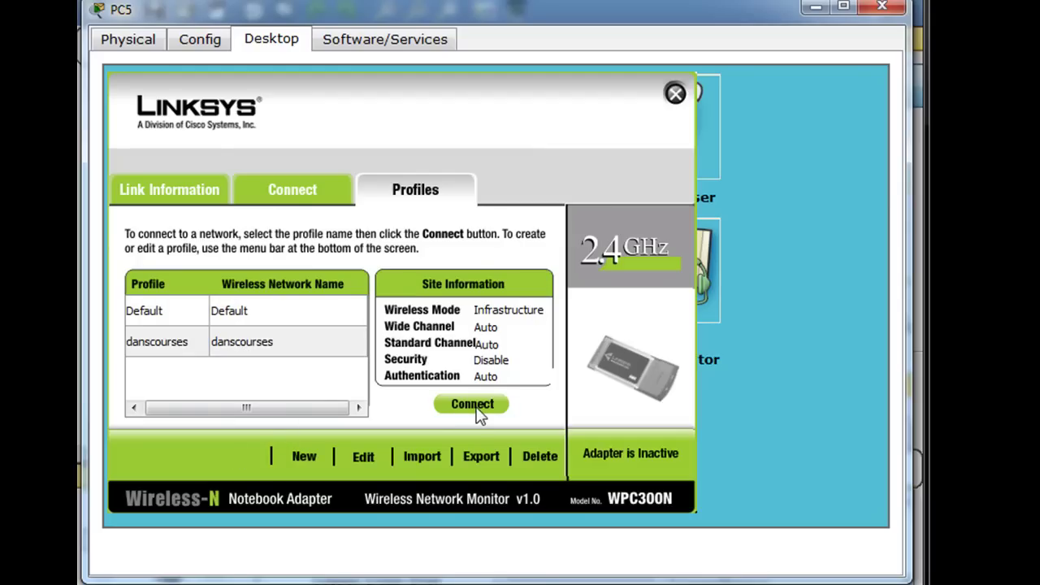